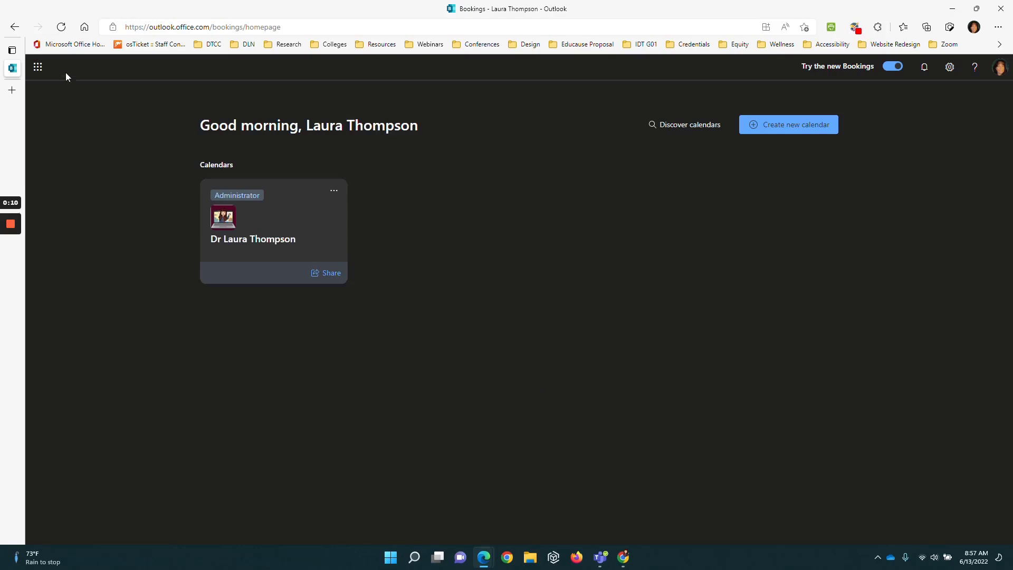
# Step: Open Bookings from the app launcher and start creating a new calendar from scratch
pyautogui.click(38, 67)
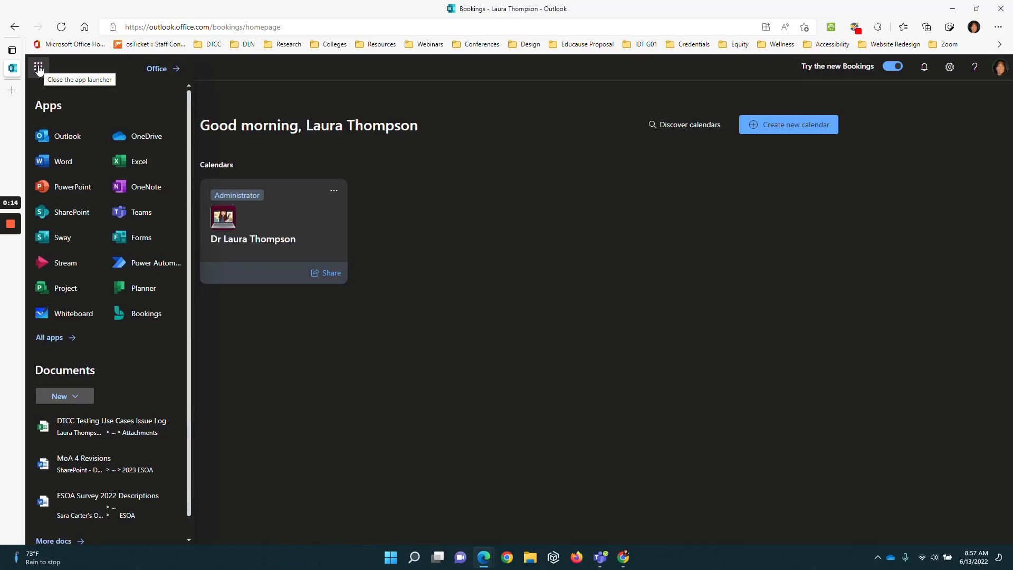
pyautogui.click(138, 315)
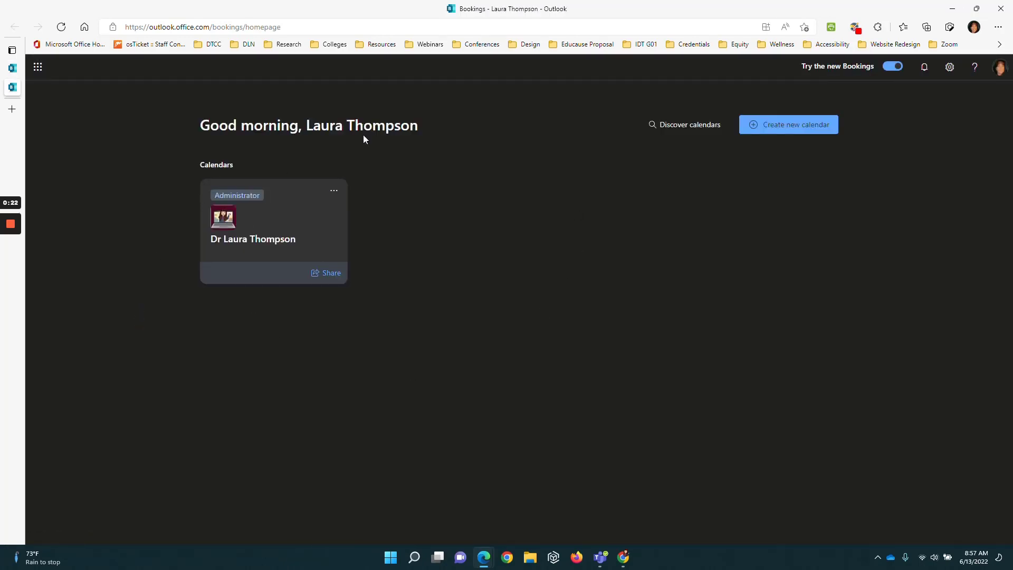
pyautogui.click(798, 127)
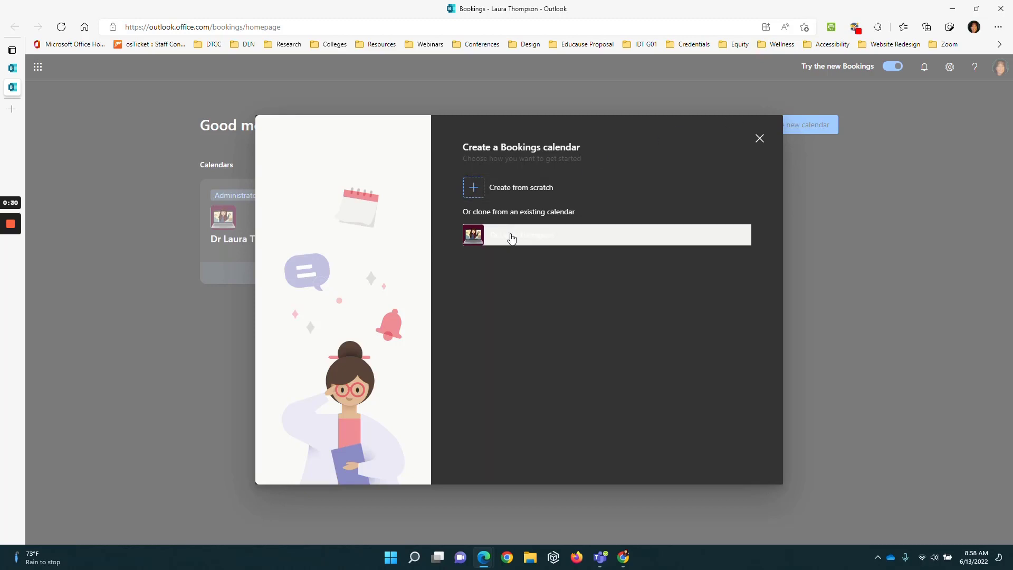
pyautogui.click(520, 193)
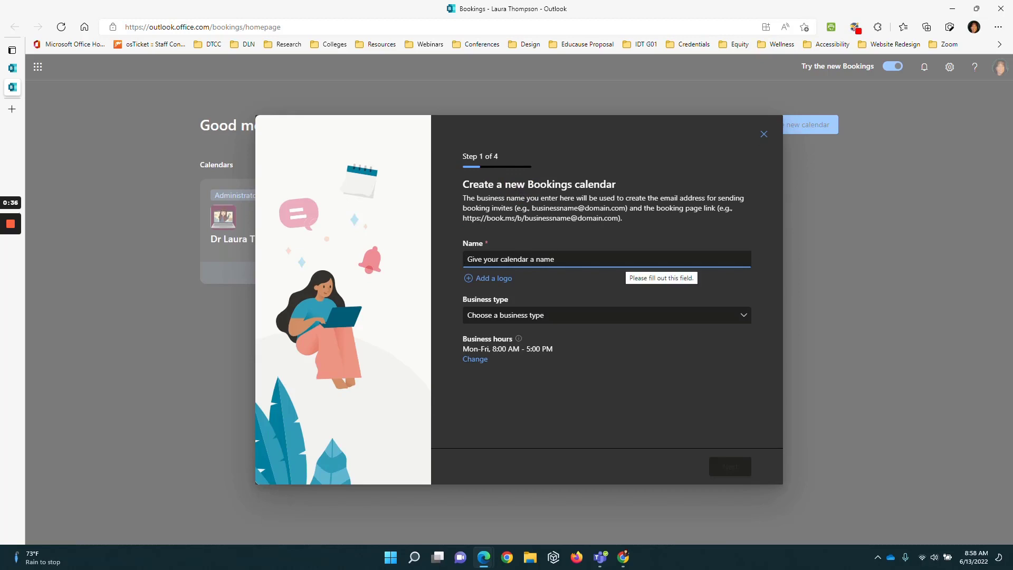
# Step: Name the new calendar "Sample for Bookings" and set its business type to Education
pyautogui.write('Sample')
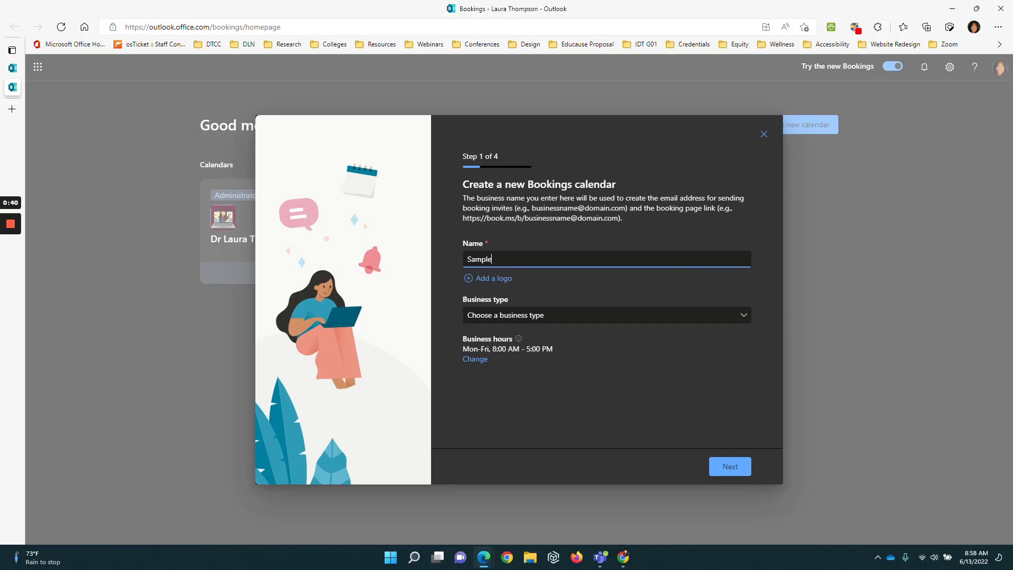
pyautogui.write(' for Bookings')
pyautogui.click(544, 318)
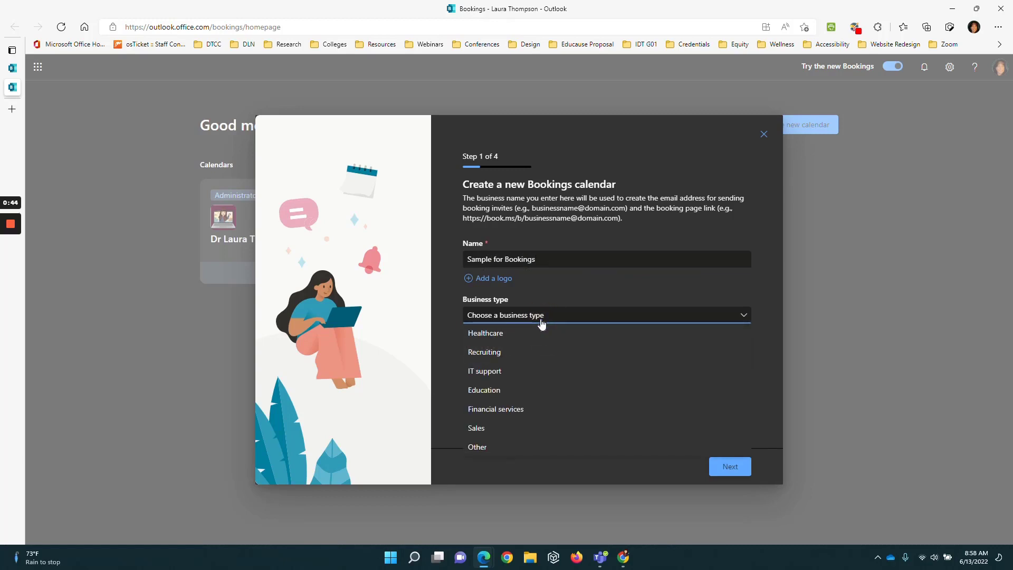
pyautogui.click(489, 390)
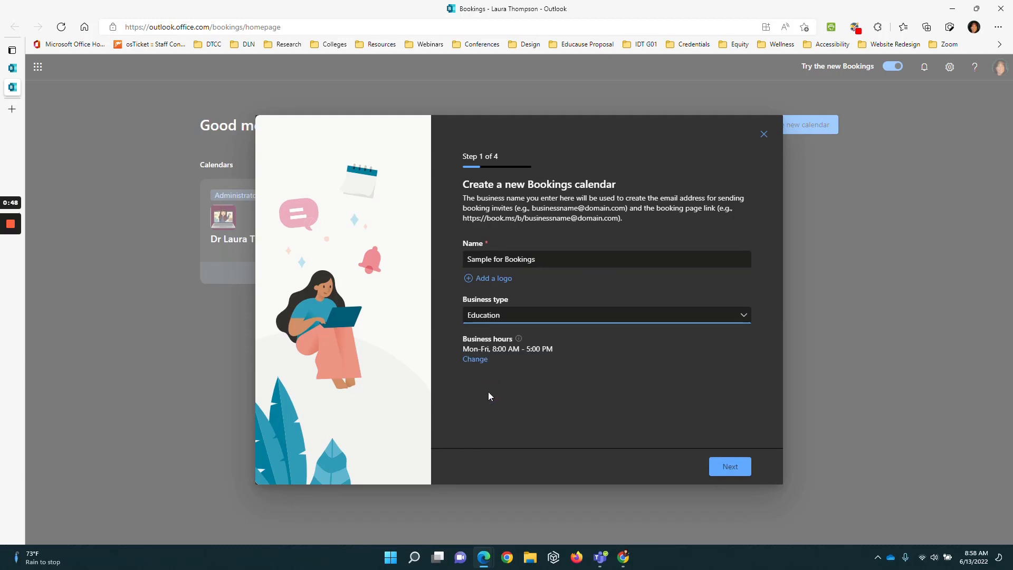
# Step: Set the Monday to Friday business hours to 8:30 AM to 4:30 PM and proceed to staff invitations
pyautogui.click(475, 360)
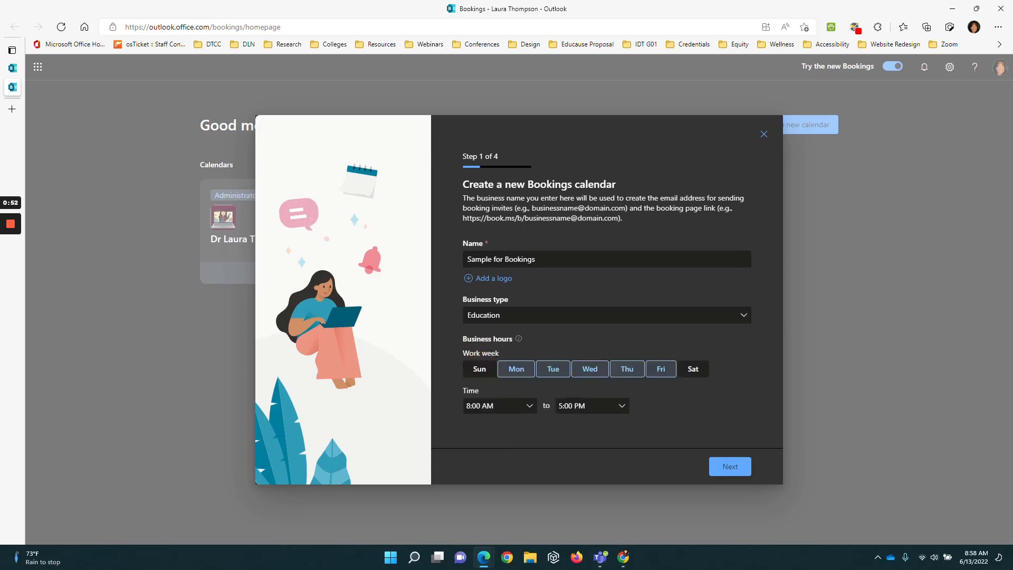
pyautogui.click(528, 406)
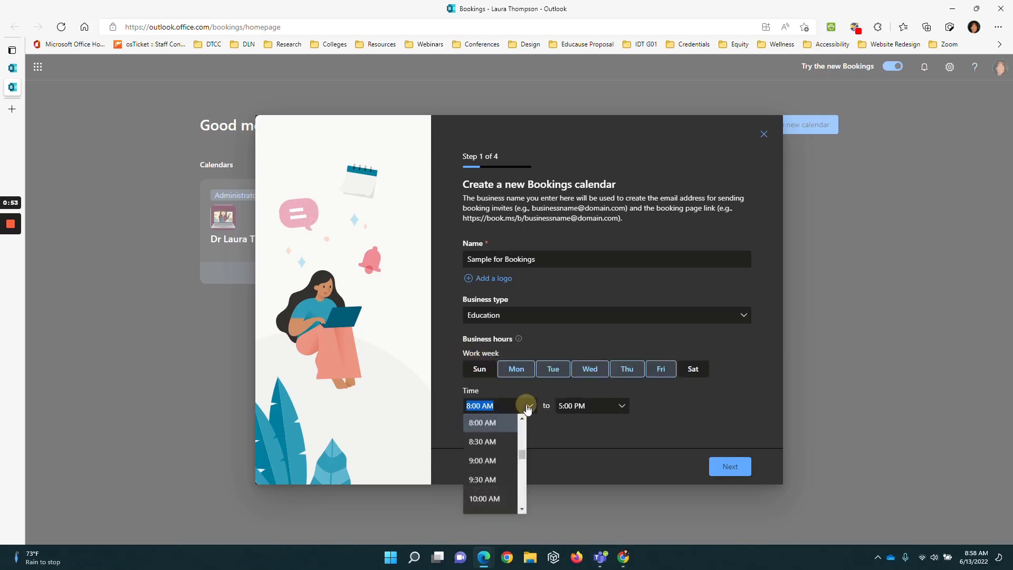
pyautogui.click(490, 442)
pyautogui.click(621, 406)
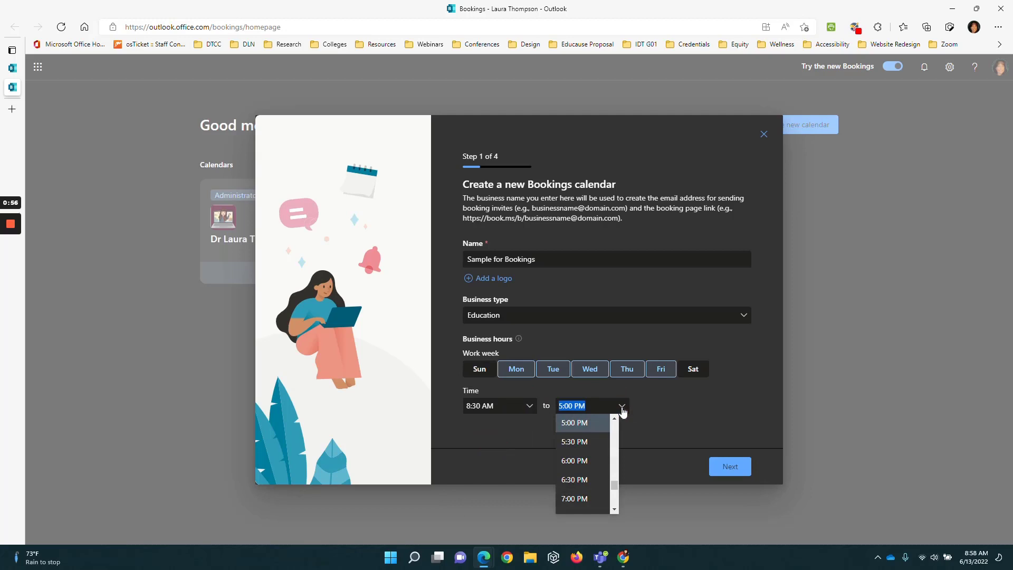
pyautogui.scroll(1, 591, 445)
pyautogui.click(578, 447)
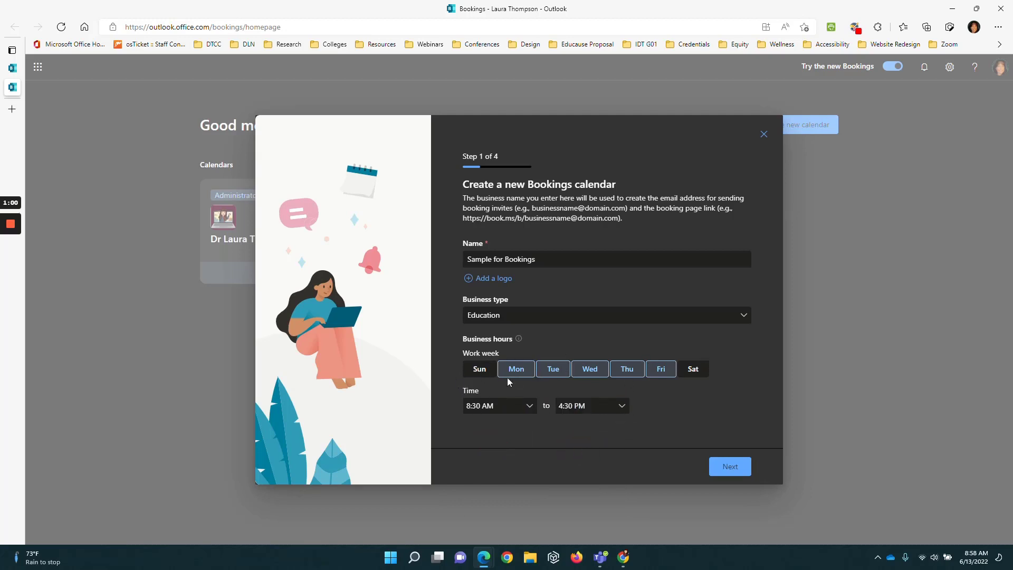
pyautogui.click(729, 467)
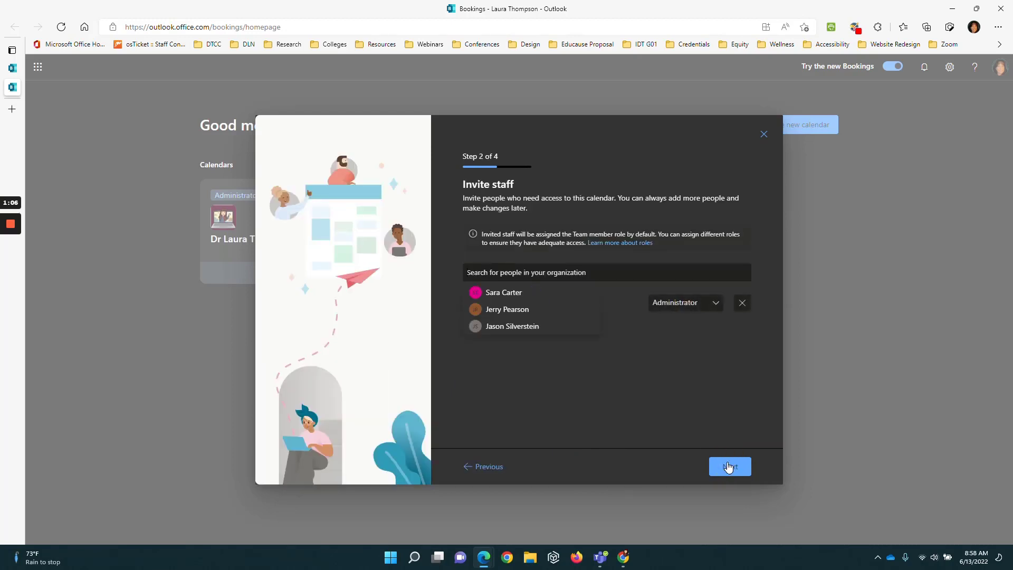
# Step: Continue past the staff invitations and service setup, inviting no additional staff and keeping the default Office hours service
pyautogui.click(699, 385)
pyautogui.click(744, 471)
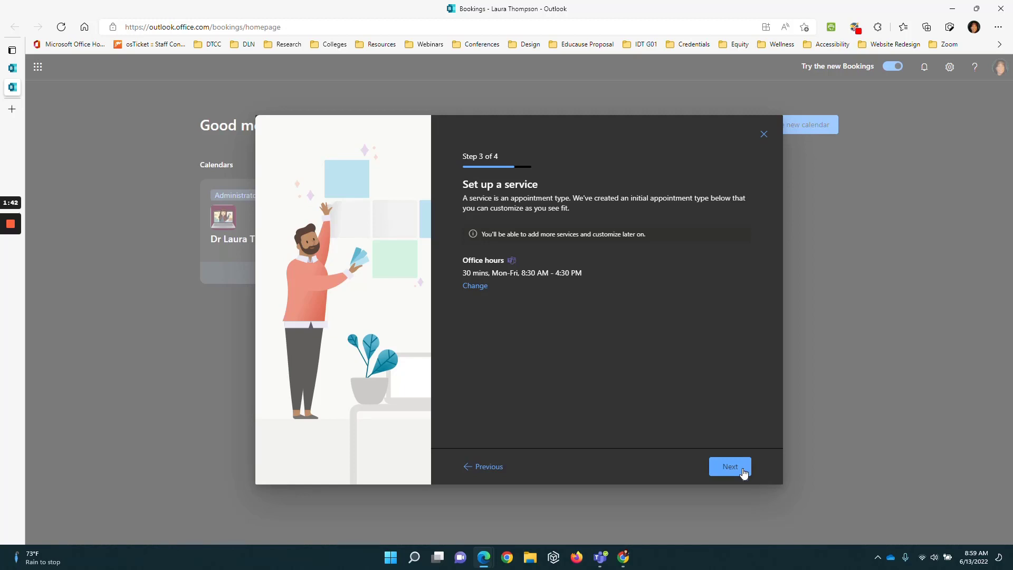
pyautogui.click(730, 466)
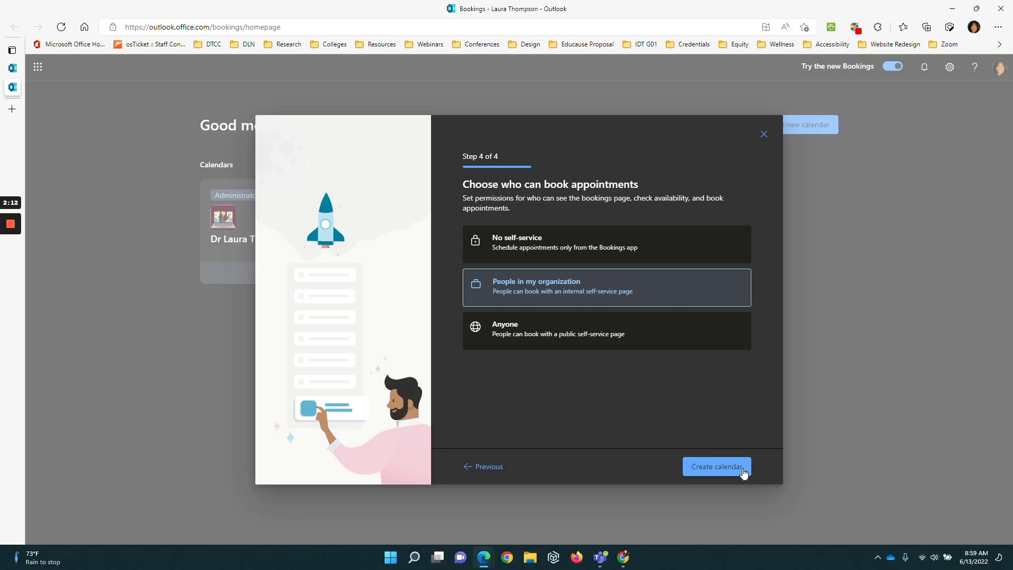
# Step: Let anyone book appointments through a public self-service page, create the calendar and get started with it
pyautogui.click(622, 332)
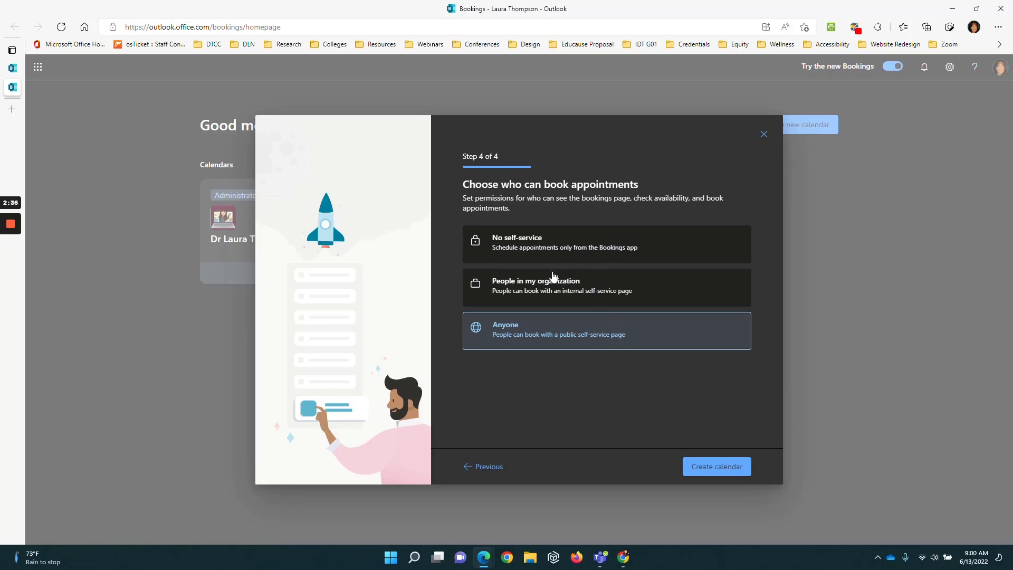
pyautogui.click(552, 296)
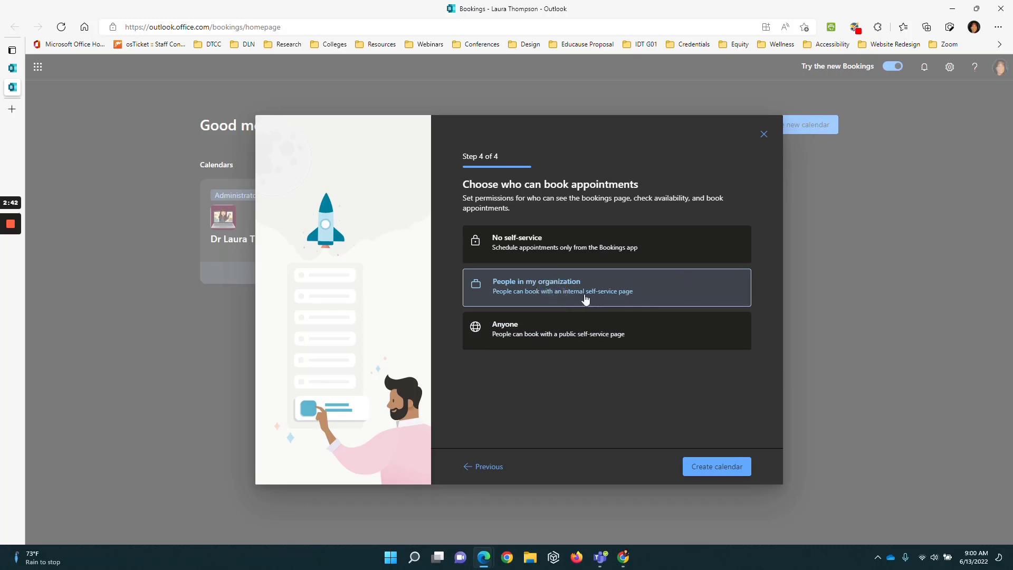
pyautogui.click(552, 342)
pyautogui.click(739, 472)
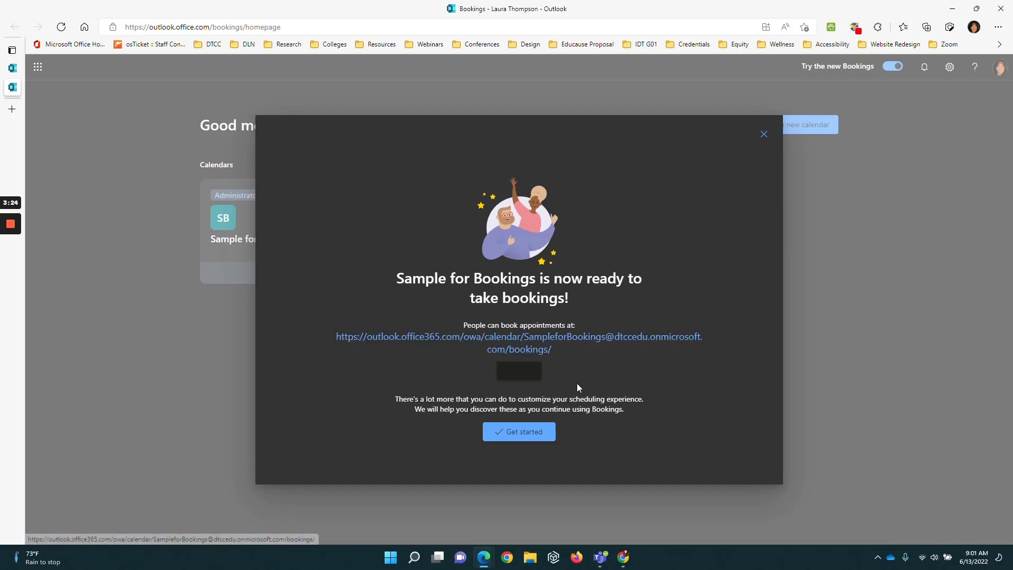
pyautogui.click(539, 432)
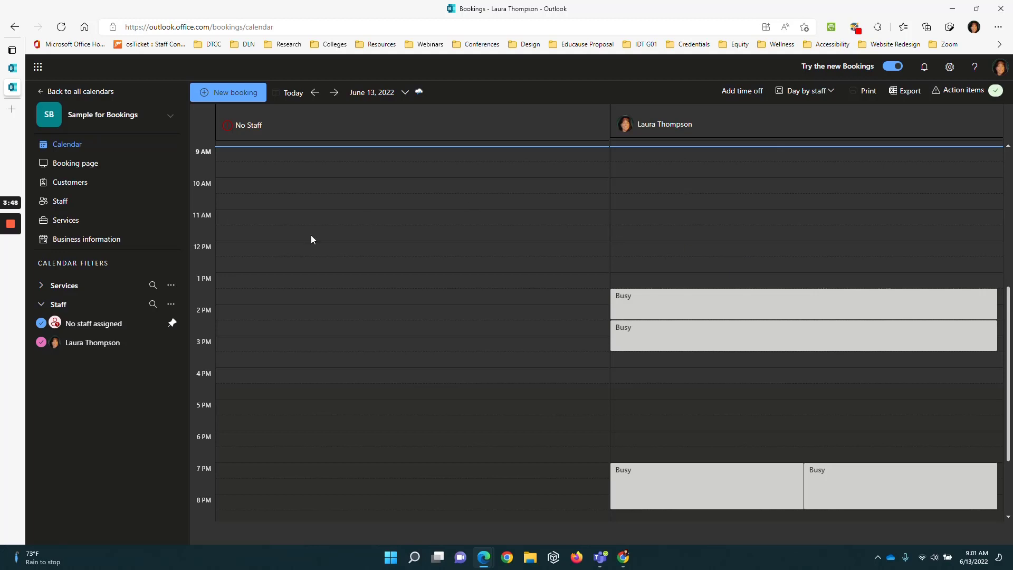
# Step: Disable direct search engine indexing in the booking page's access control settings
pyautogui.click(95, 165)
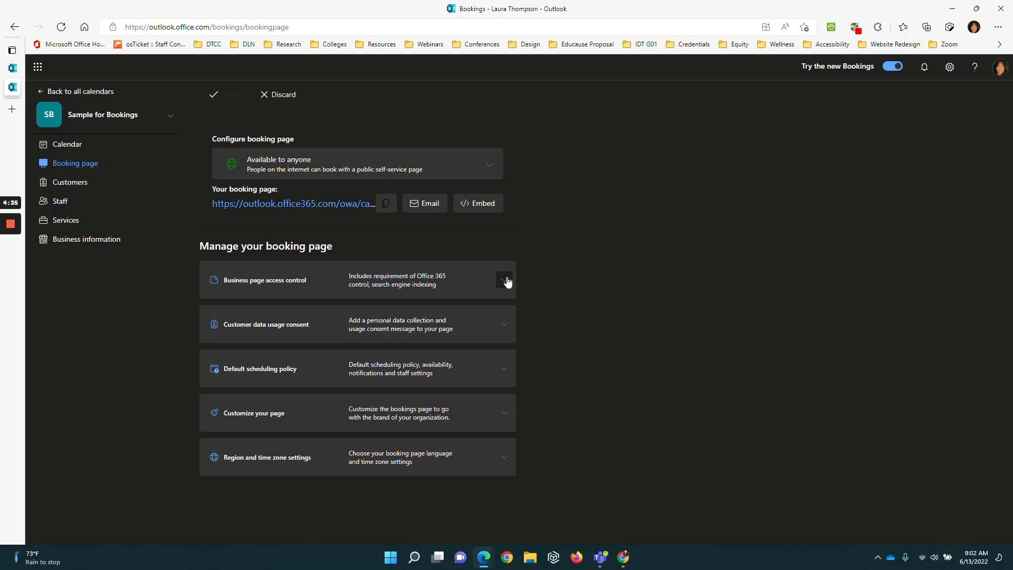
pyautogui.click(505, 280)
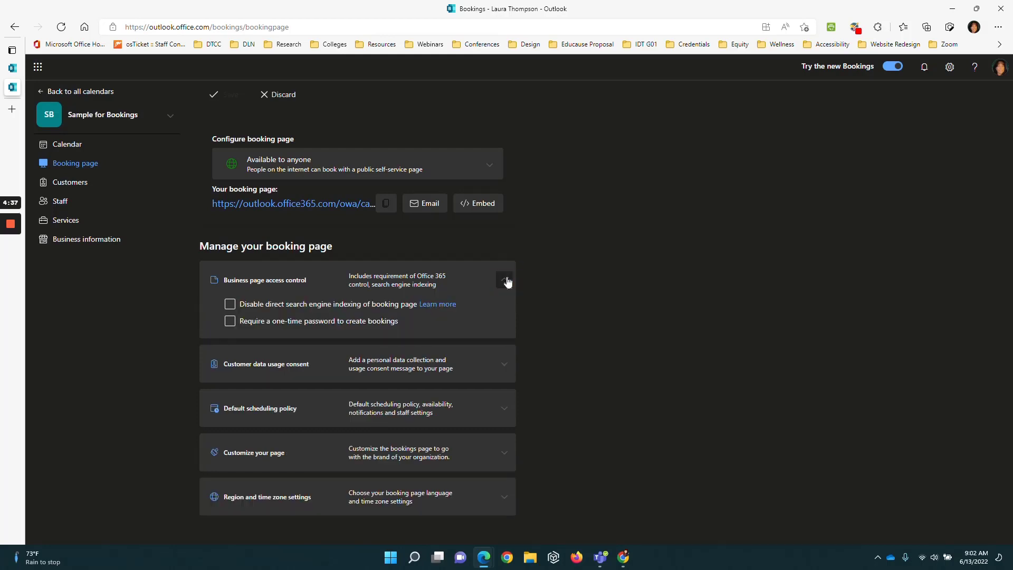
pyautogui.click(269, 307)
pyautogui.click(257, 306)
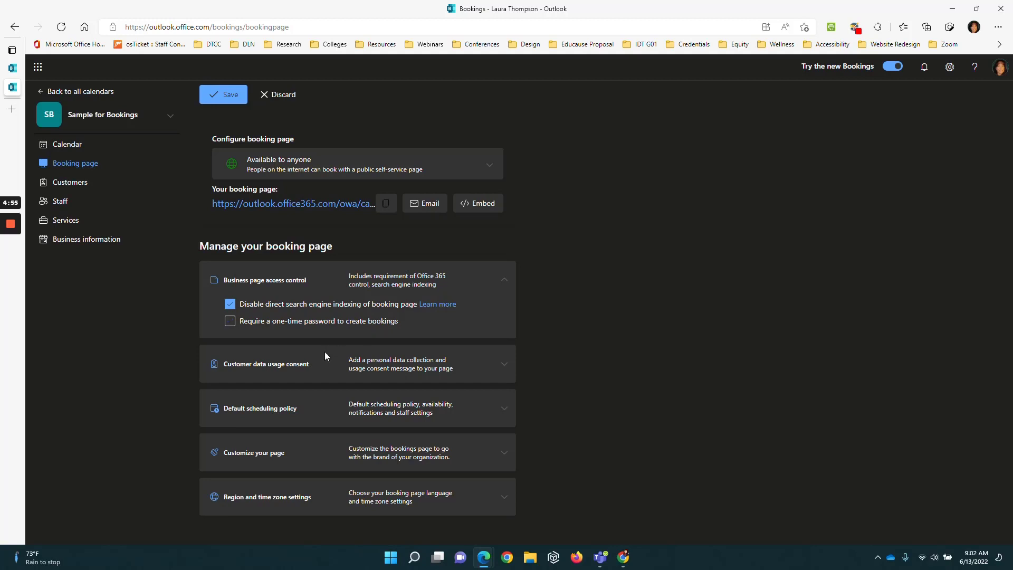
# Step: Enable the data usage consent message, enter terms about automatically collecting contact information and requesting revised details, and correct the misspelled word to "information"
pyautogui.click(503, 369)
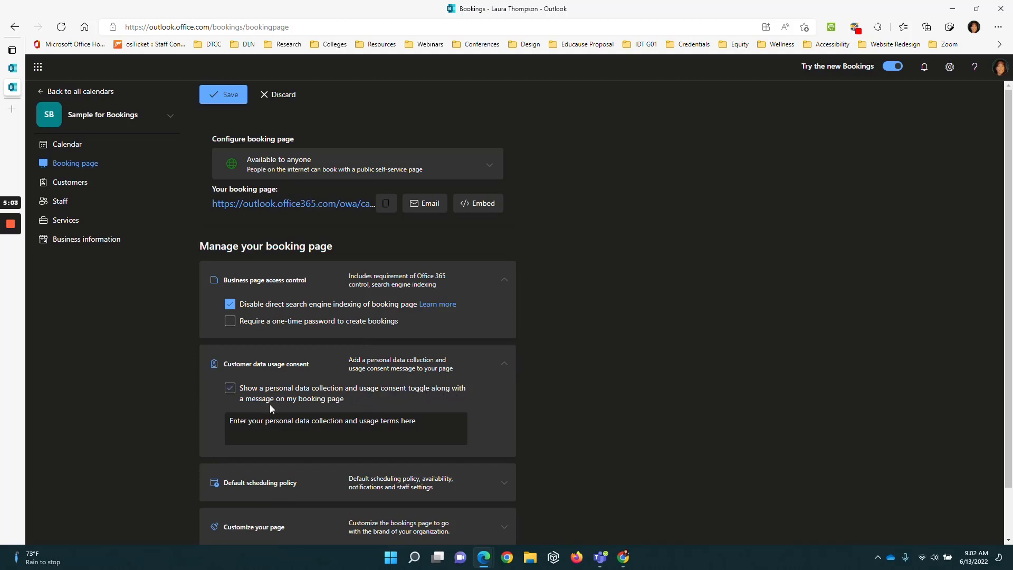
pyautogui.click(231, 389)
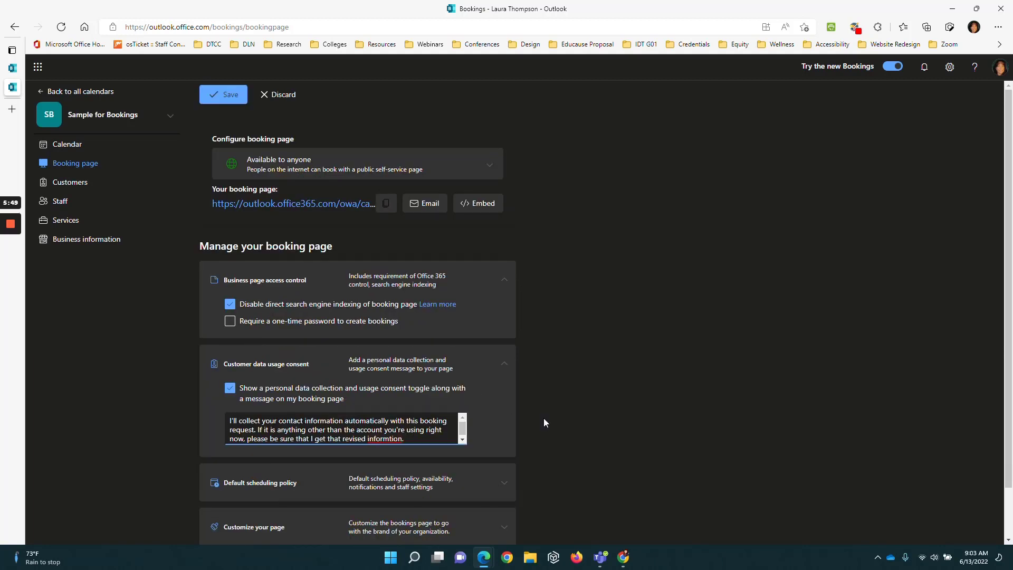
pyautogui.scroll(-1, 540, 419)
pyautogui.rightClick(389, 399)
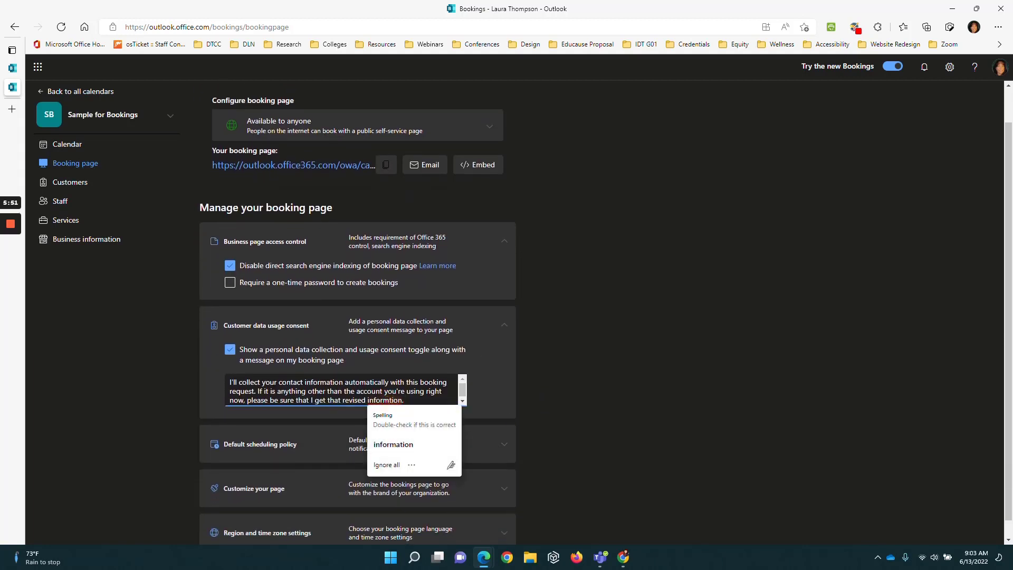
pyautogui.click(384, 445)
# Step: Set the maximum lead time in the default scheduling policy to 14 days
pyautogui.scroll(-1, 592, 383)
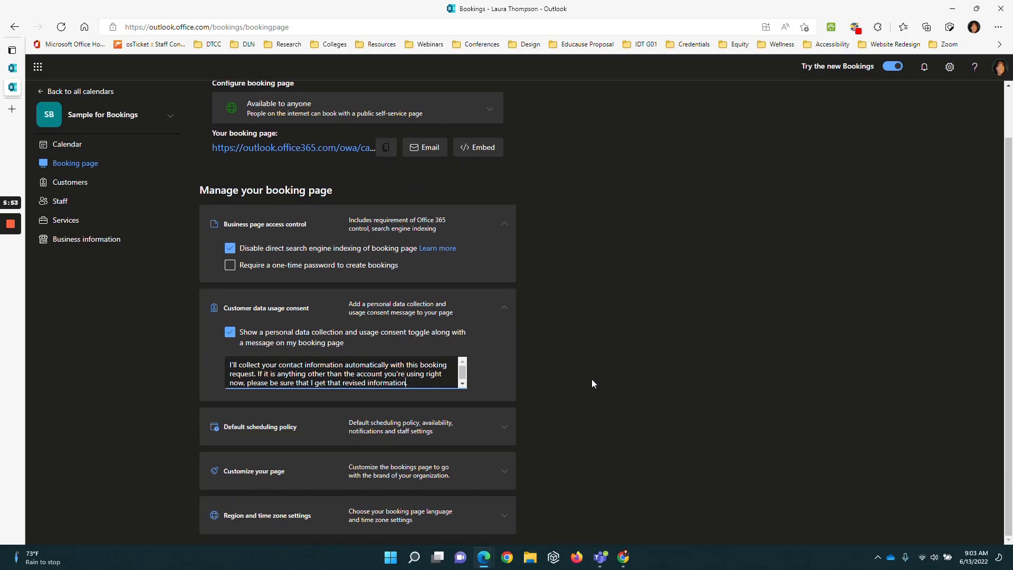
pyautogui.click(505, 429)
pyautogui.scroll(-5, 568, 404)
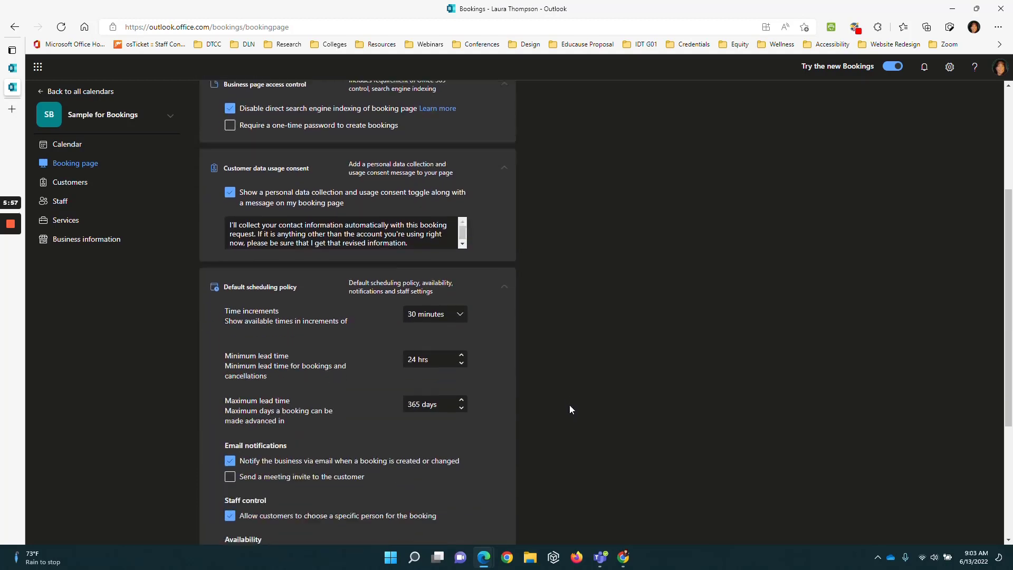
pyautogui.scroll(-1, 569, 409)
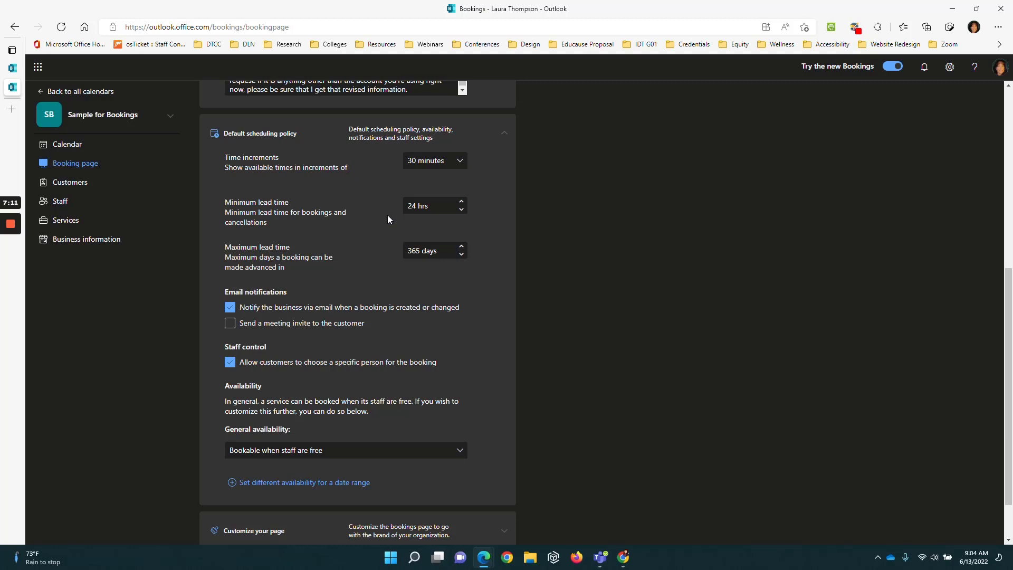
pyautogui.click(461, 254)
pyautogui.click(460, 254)
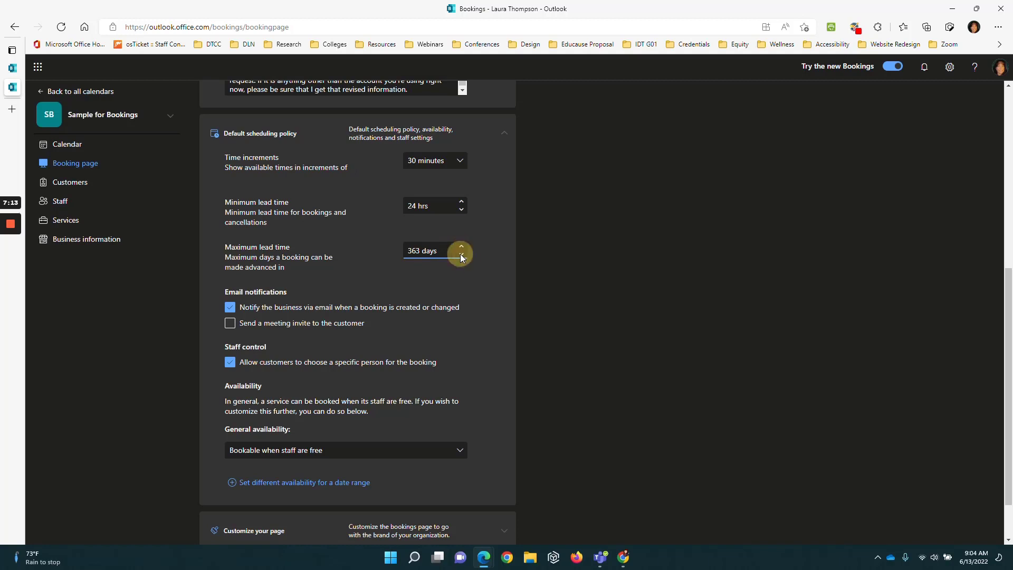
pyautogui.click(460, 254)
pyautogui.tripleClick(425, 251)
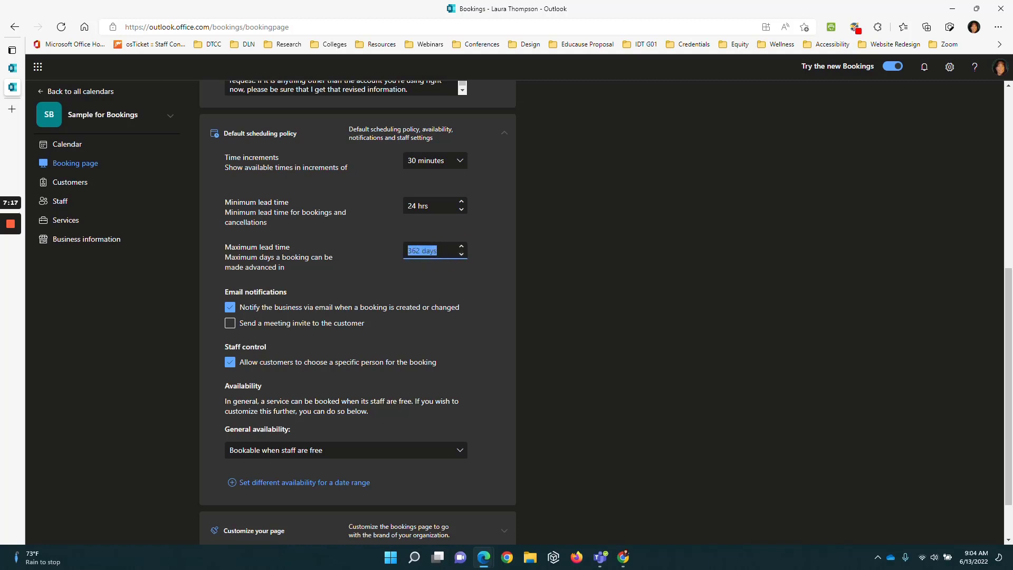
pyautogui.write('14 days')
pyautogui.click(454, 271)
# Step: Enable sending a meeting invite to the customer and set general availability to Custom hours (recurring weekly)
pyautogui.scroll(-1, 480, 281)
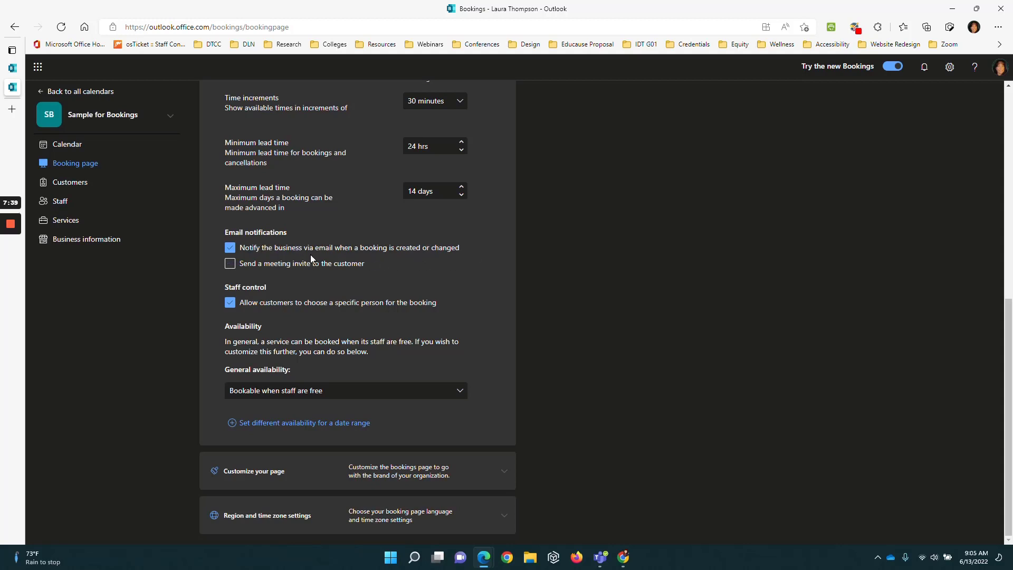
pyautogui.click(230, 264)
pyautogui.click(459, 392)
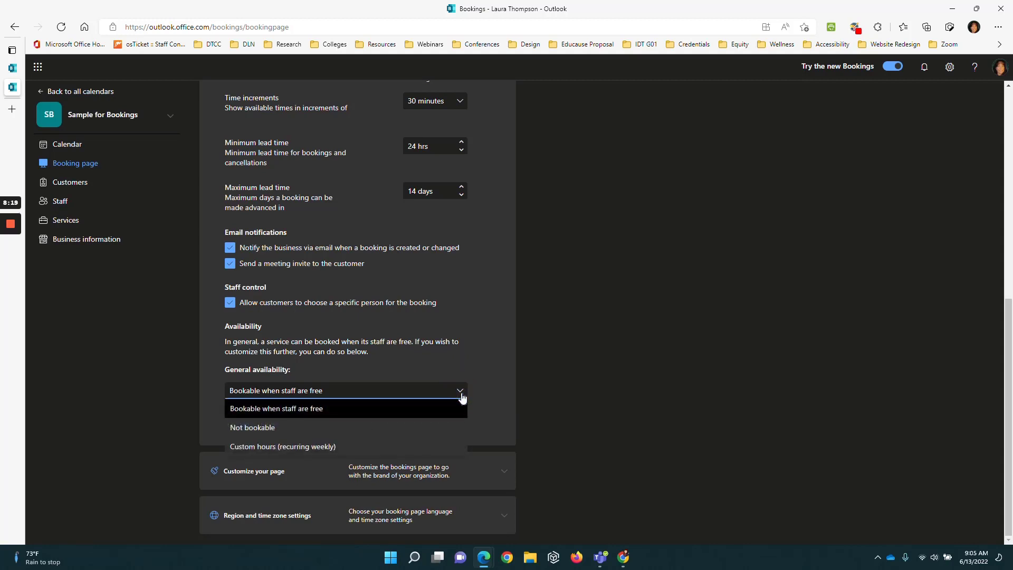
pyautogui.click(294, 446)
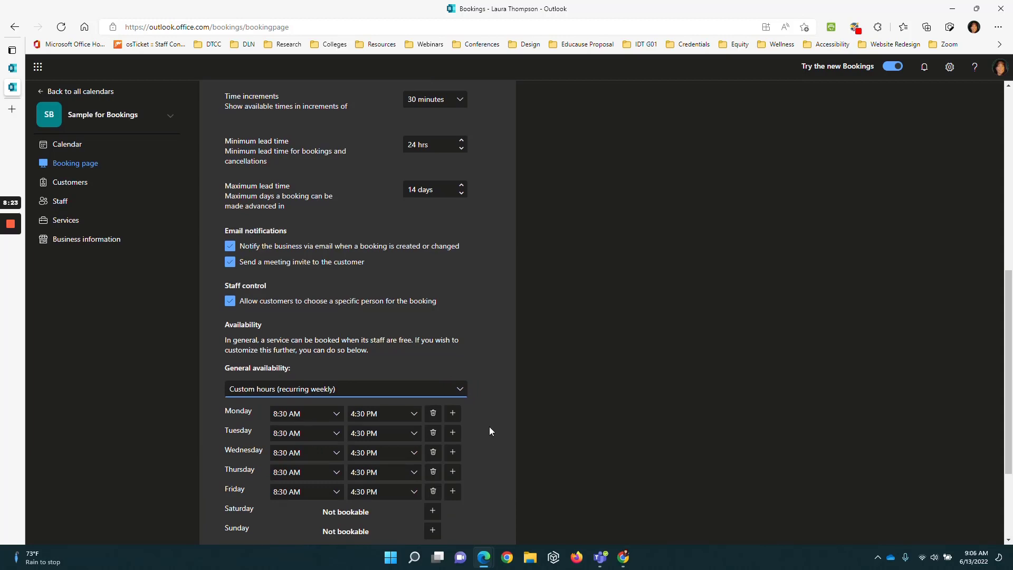
# Step: Set Monday's custom hours to 9:00 AM–12:00 PM and remove Tuesday's hours so that day is not bookable
pyautogui.scroll(-3, 489, 428)
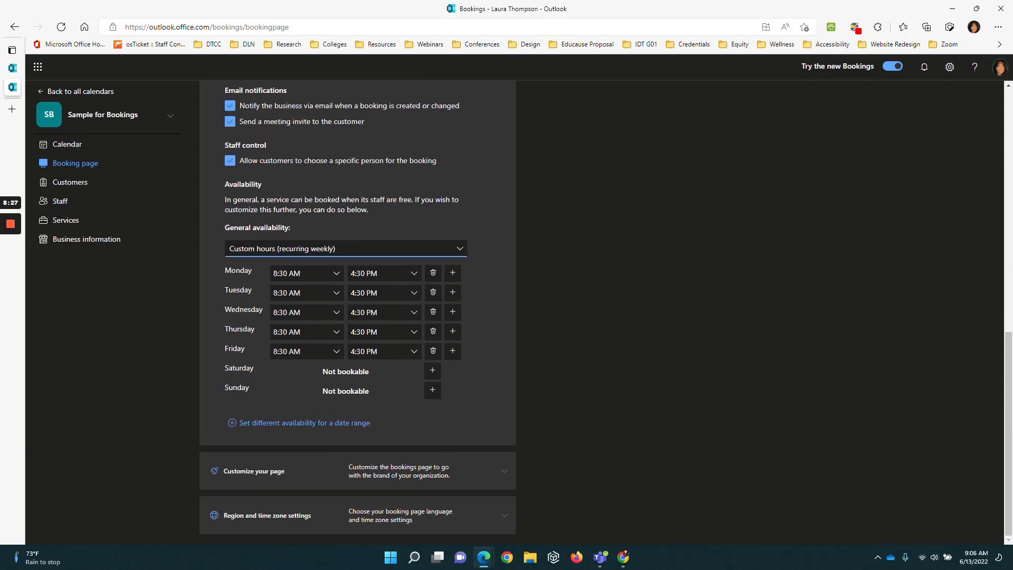
pyautogui.click(335, 275)
pyautogui.click(300, 309)
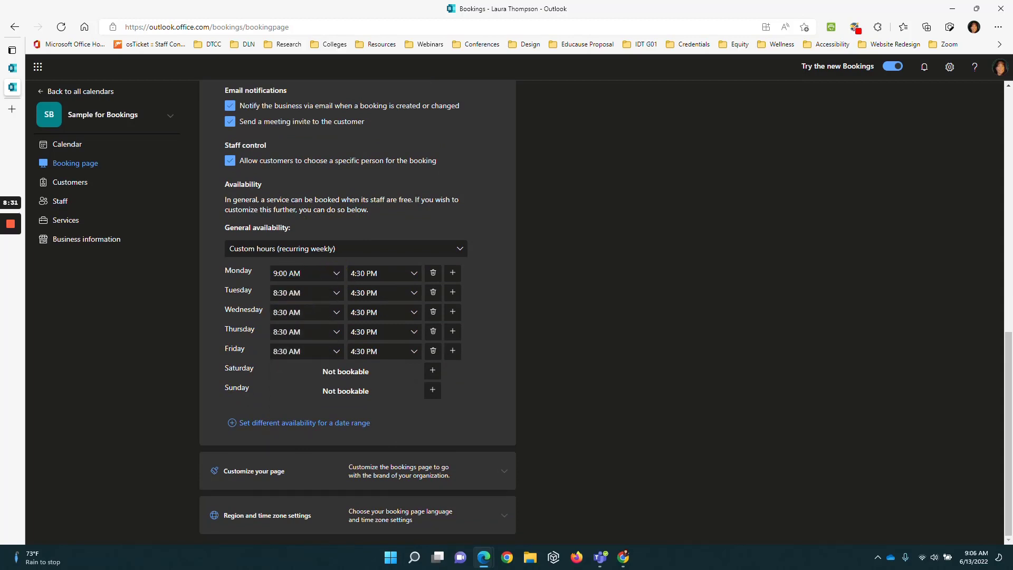
pyautogui.click(413, 273)
pyautogui.scroll(5, 376, 315)
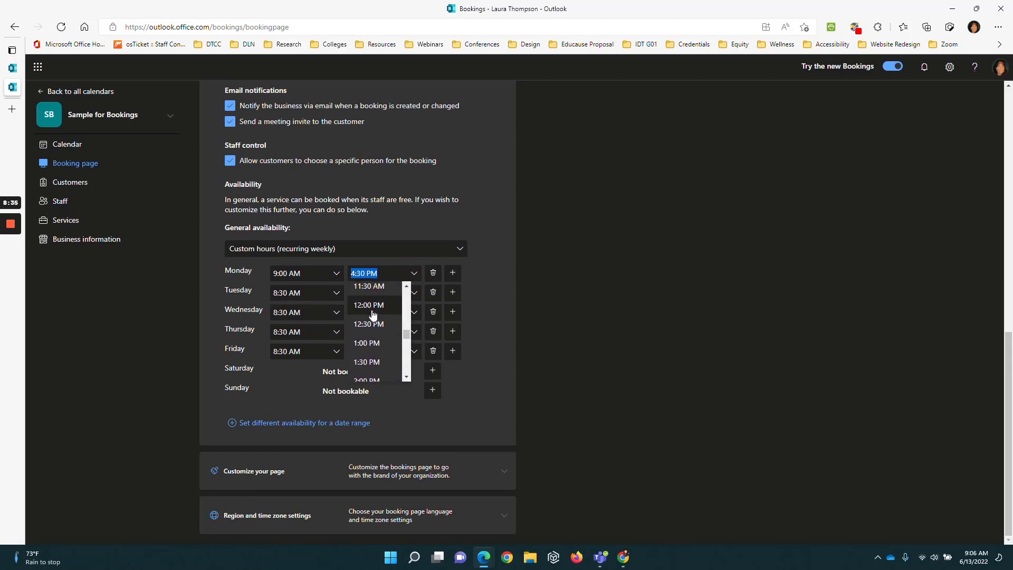
pyautogui.click(375, 311)
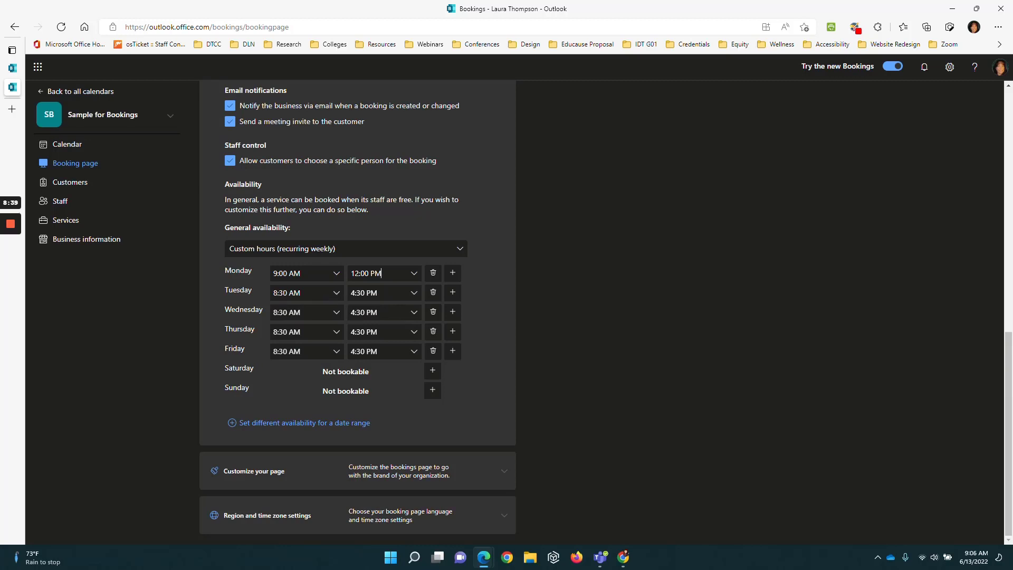
pyautogui.click(433, 294)
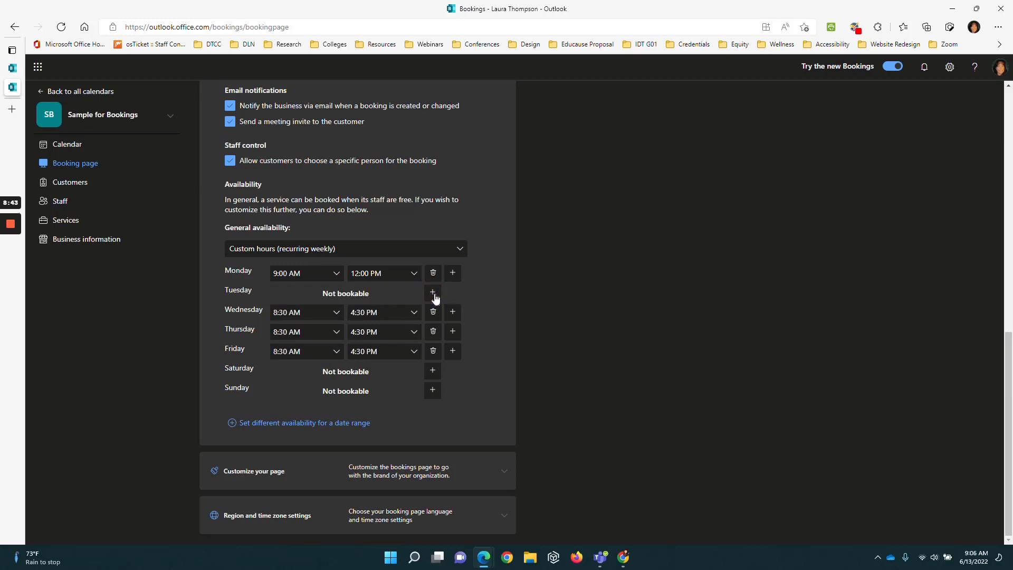
# Step: Set Wednesday's custom hours to 1:00 PM–4:00 PM and remove Thursday's hours so that day is not bookable
pyautogui.click(336, 317)
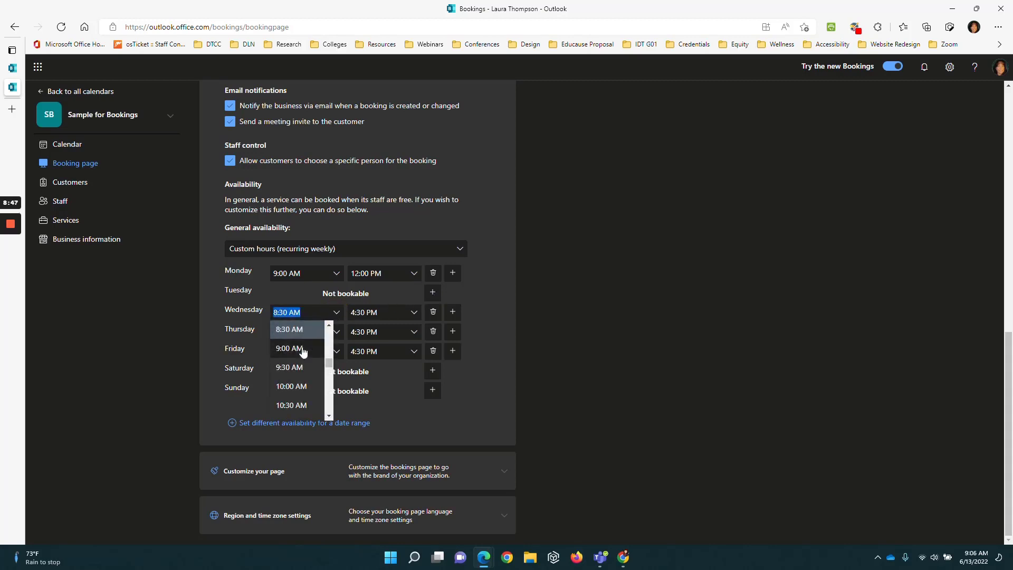
pyautogui.scroll(-3, 302, 351)
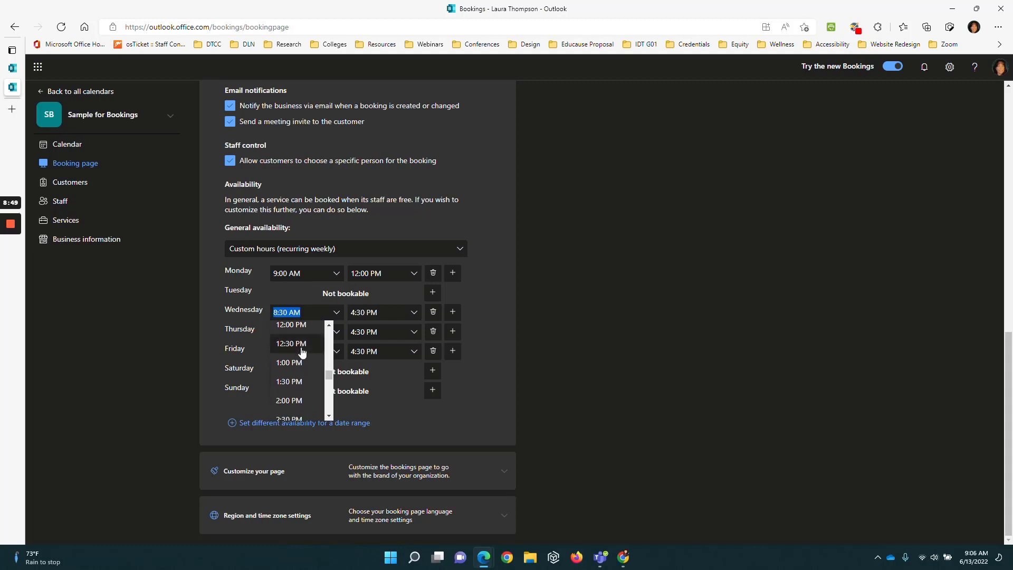
pyautogui.click(289, 373)
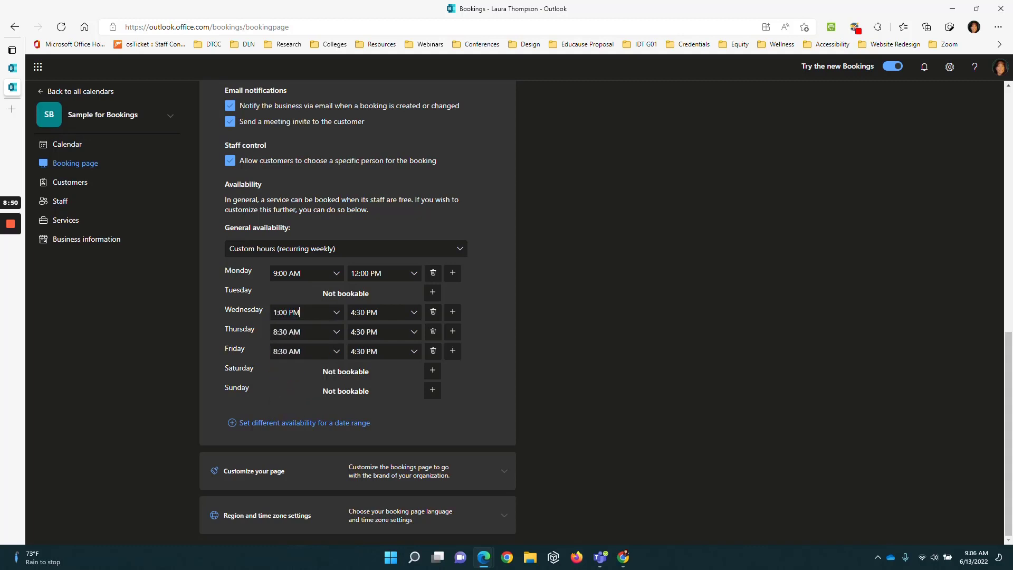
pyautogui.click(413, 315)
pyautogui.scroll(2, 380, 343)
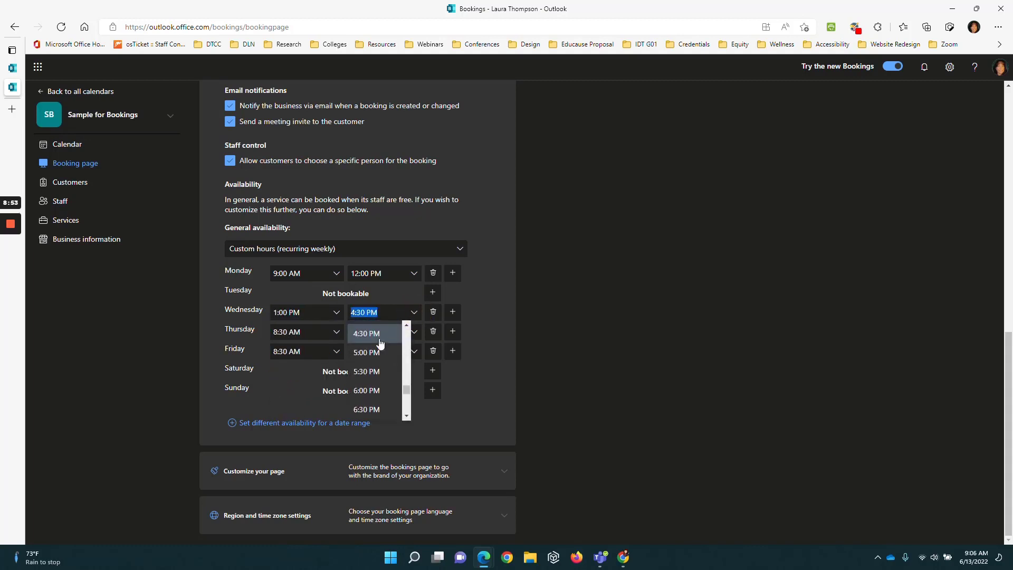
pyautogui.click(367, 332)
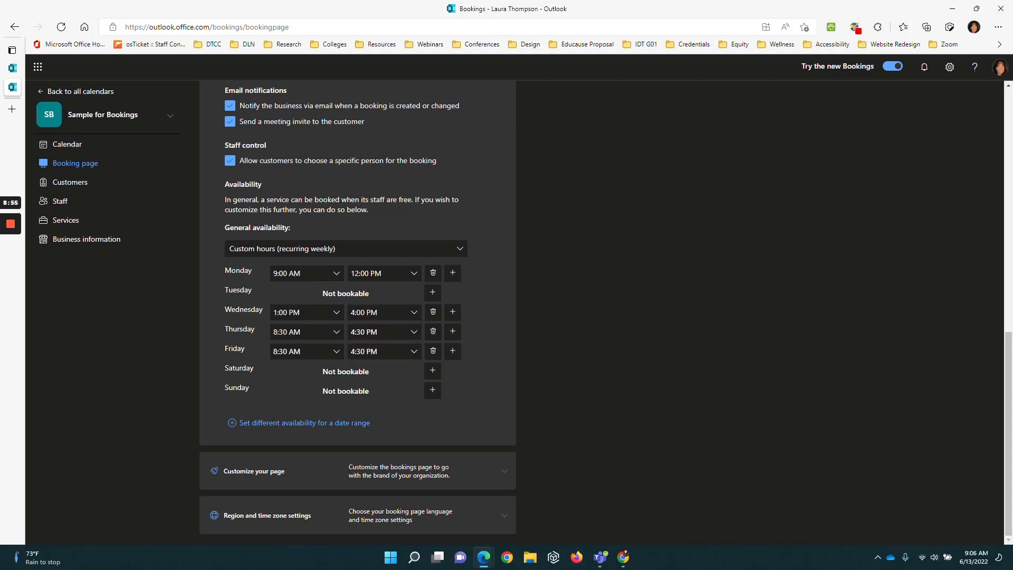
pyautogui.click(433, 332)
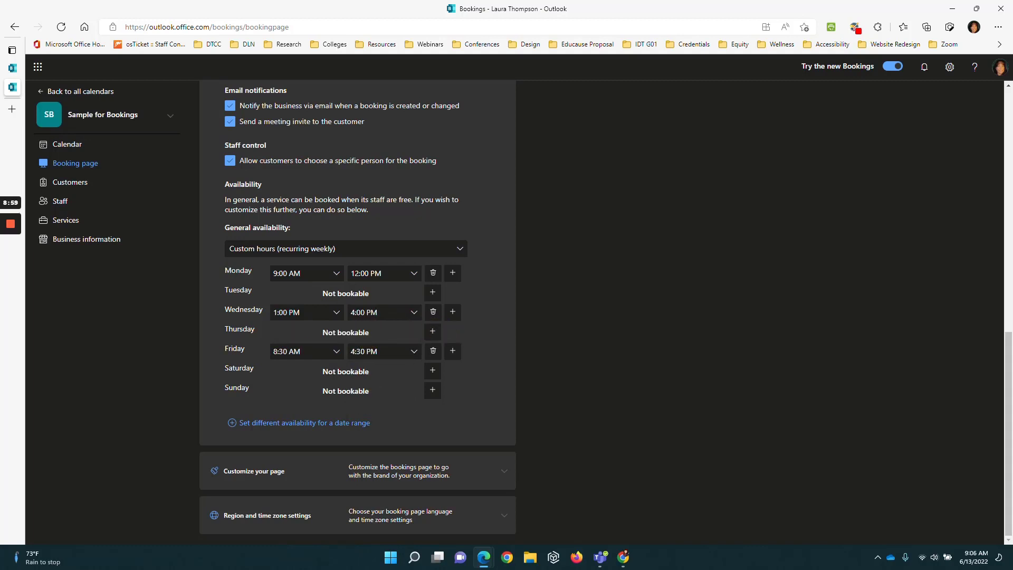
# Step: Set Friday's custom hours to 9:00 AM–11:00 AM in the general availability
pyautogui.click(336, 352)
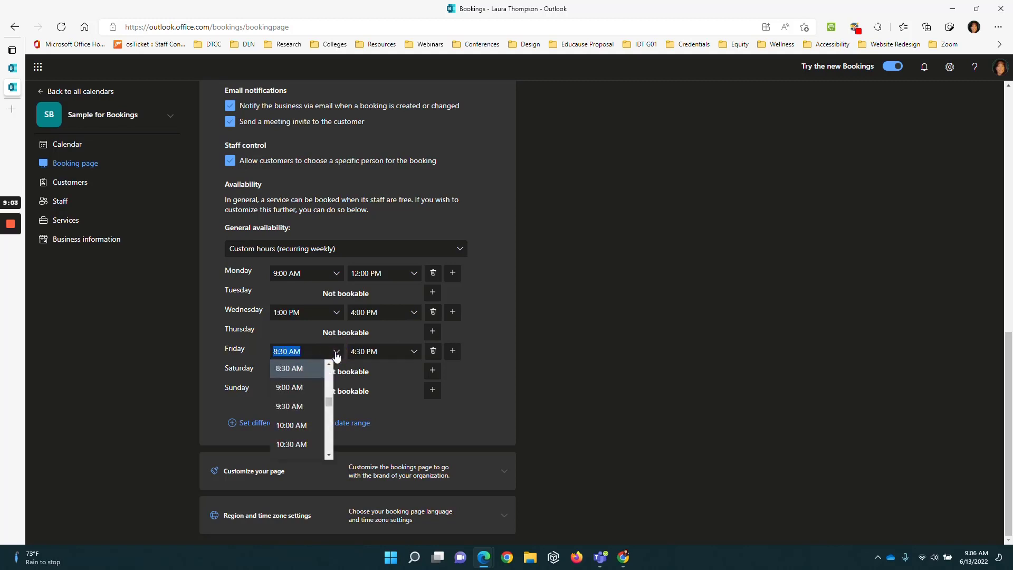
pyautogui.click(297, 380)
pyautogui.click(413, 352)
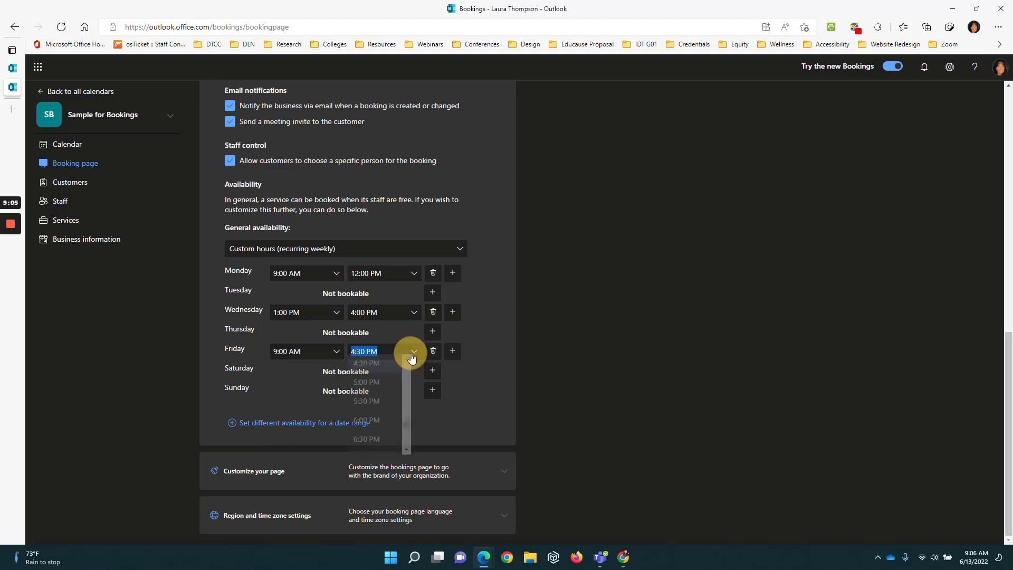
pyautogui.scroll(4, 384, 404)
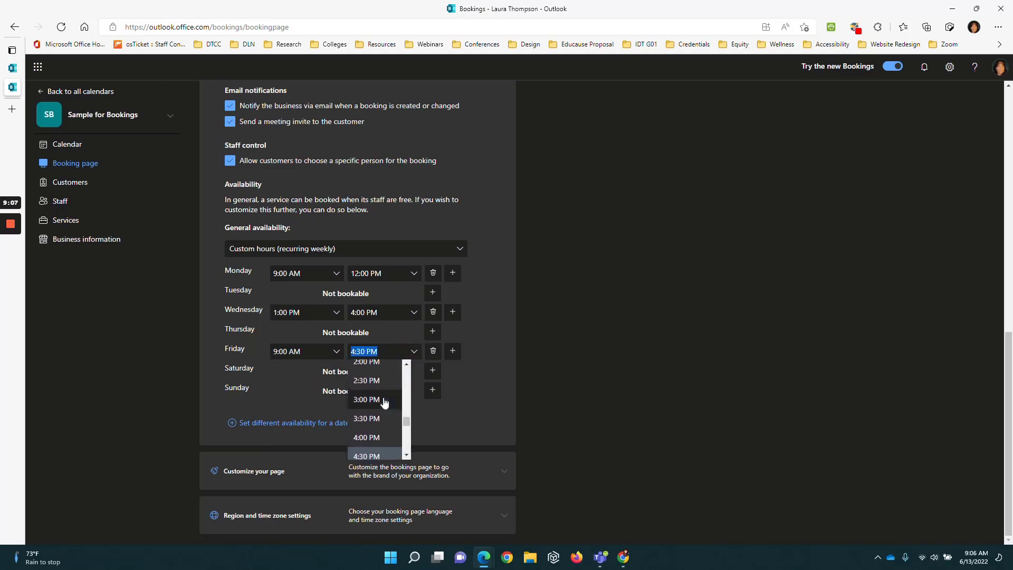
pyautogui.scroll(3, 384, 403)
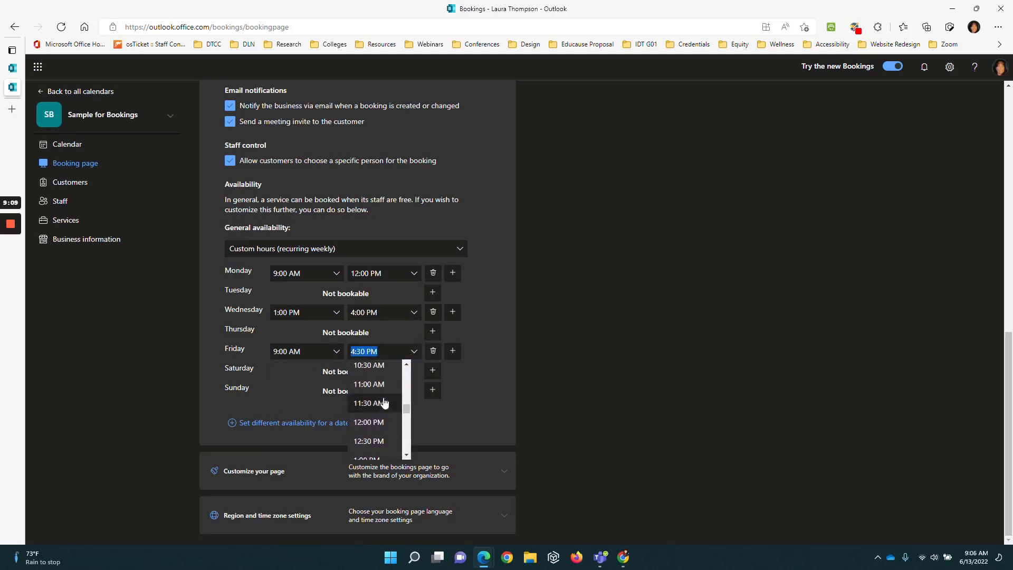
pyautogui.click(365, 389)
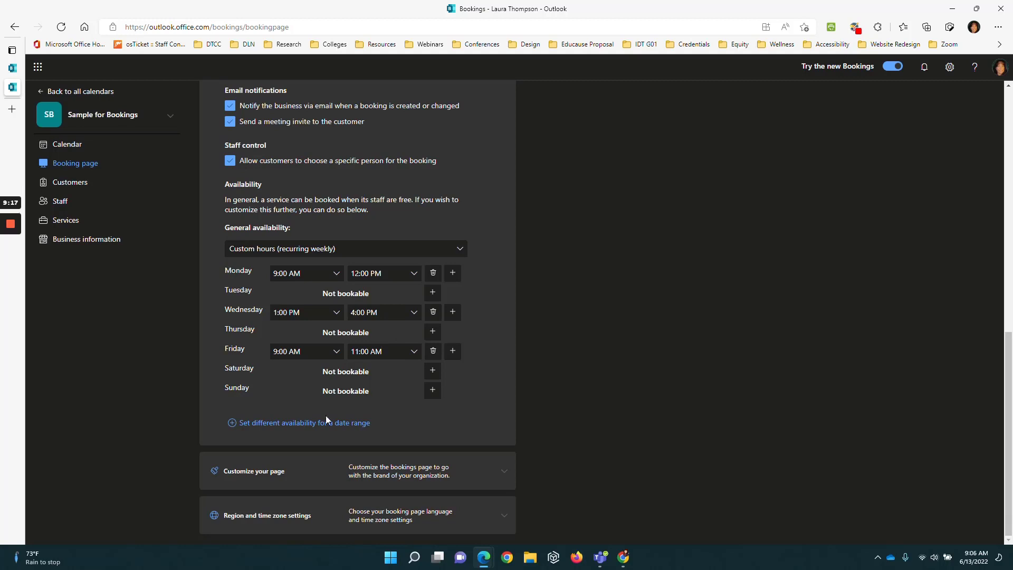
# Step: Add a different availability for a date range, view its start date calendar, and delete the date range
pyautogui.click(287, 424)
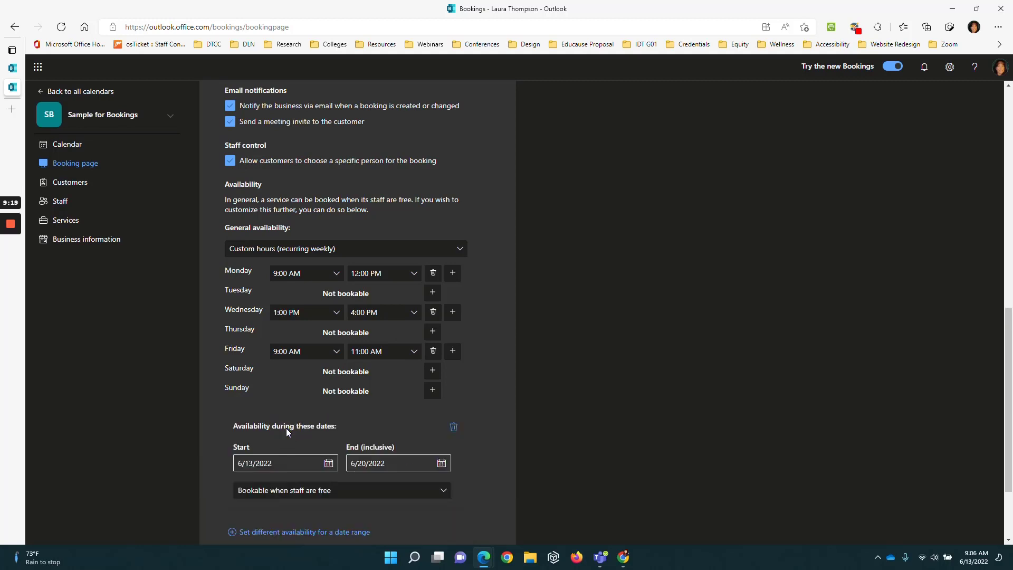
pyautogui.scroll(-1, 541, 337)
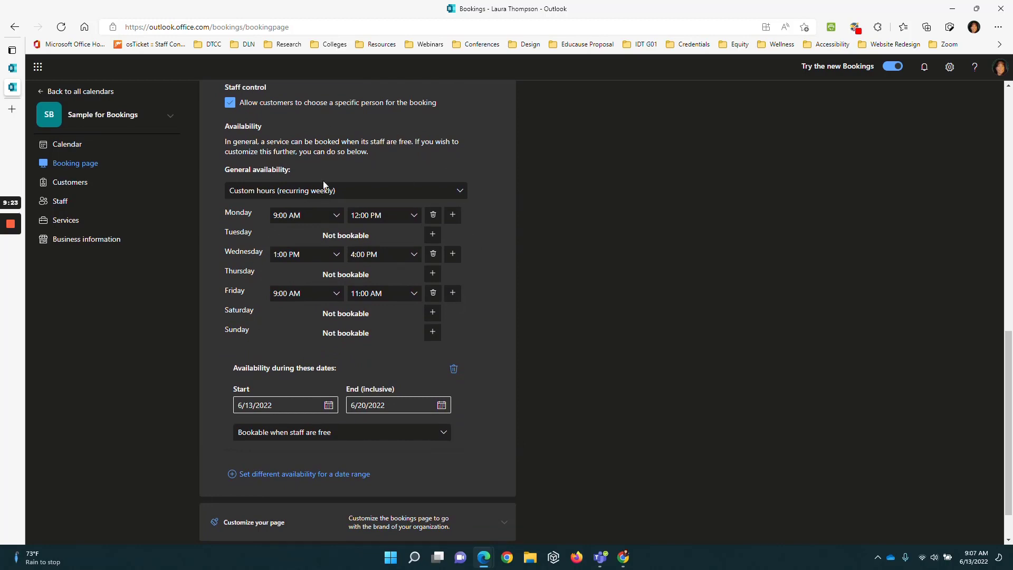
pyautogui.scroll(-1, 480, 304)
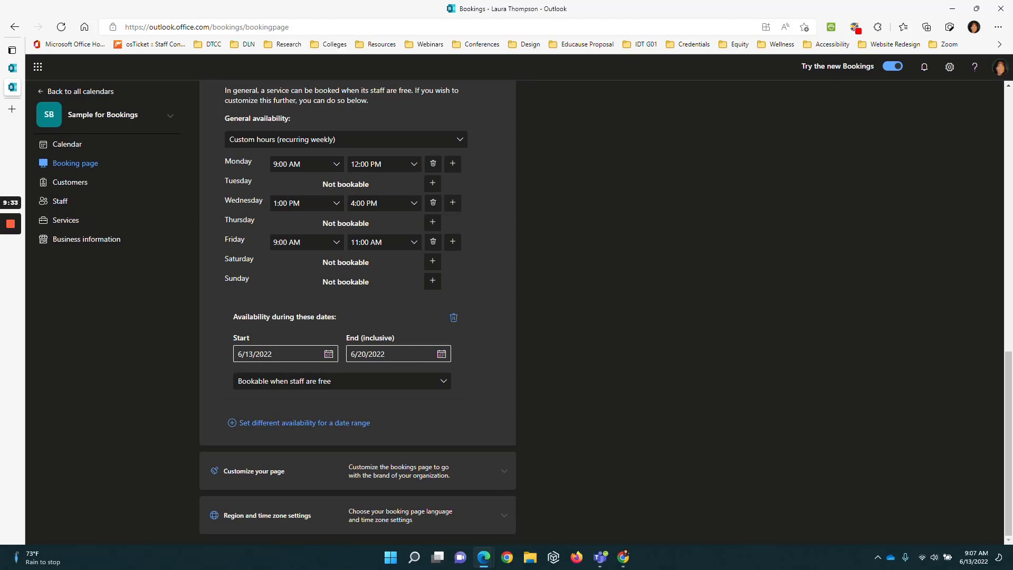
pyautogui.click(329, 354)
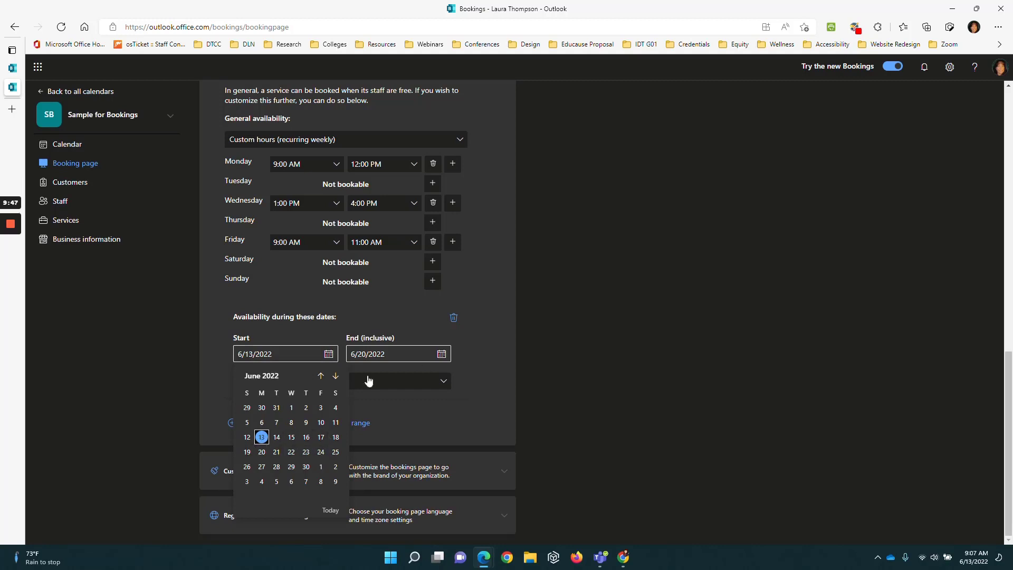
pyautogui.click(479, 368)
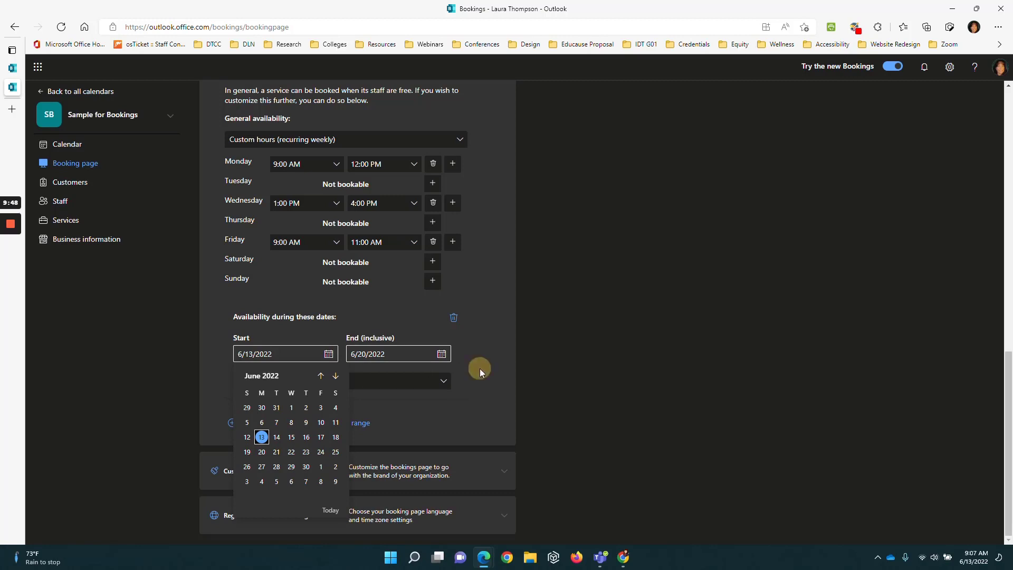
pyautogui.click(455, 319)
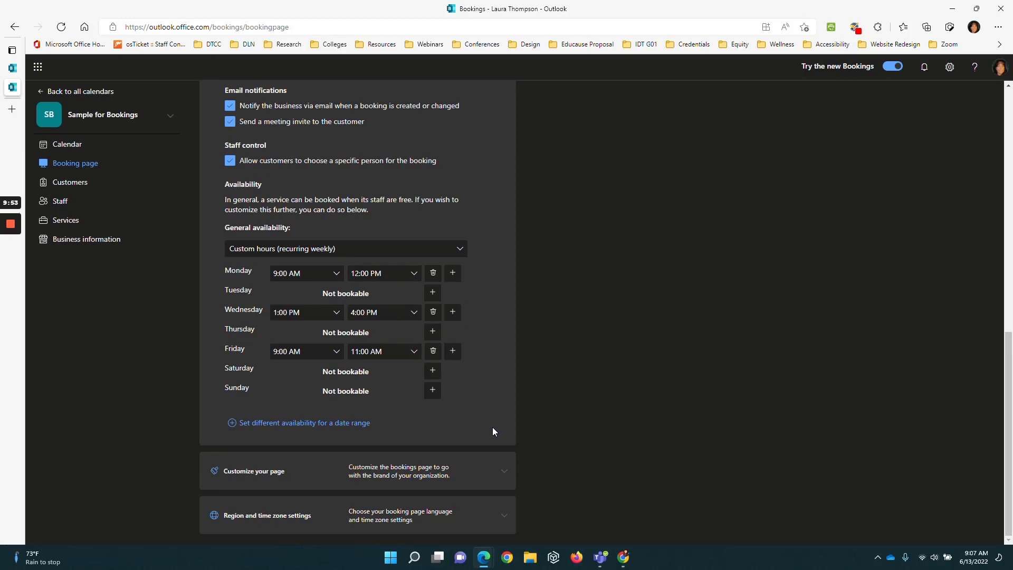
# Step: Set the booking page's color theme to green after trying red and navy, and enable a custom color for the page
pyautogui.click(504, 471)
pyautogui.scroll(-5, 501, 476)
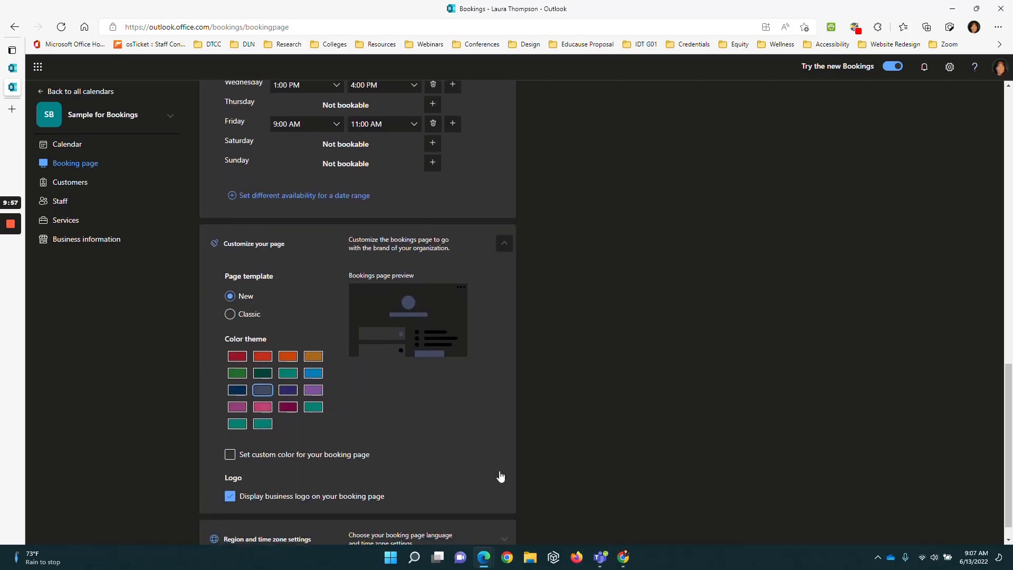
pyautogui.click(262, 333)
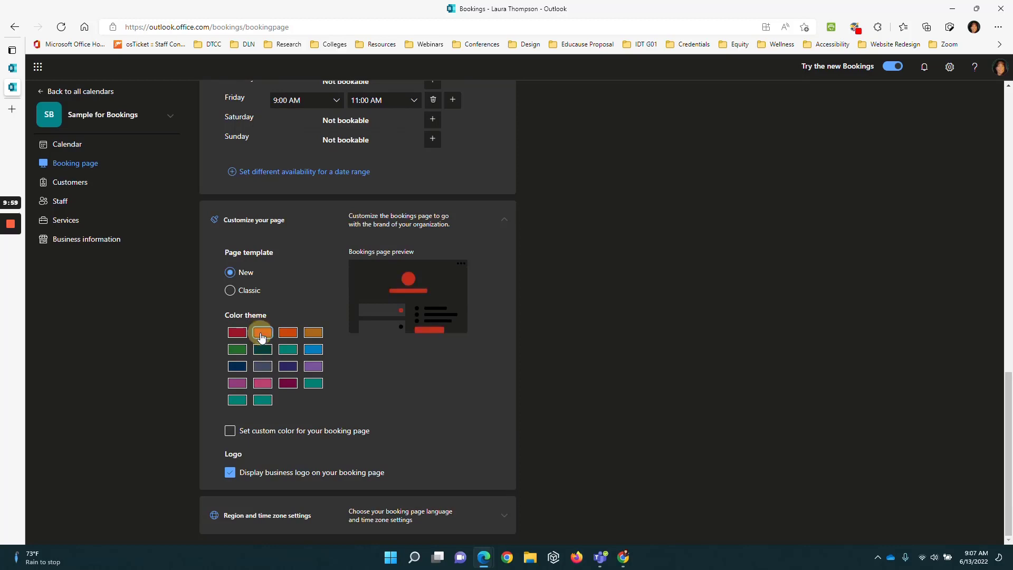
pyautogui.click(235, 364)
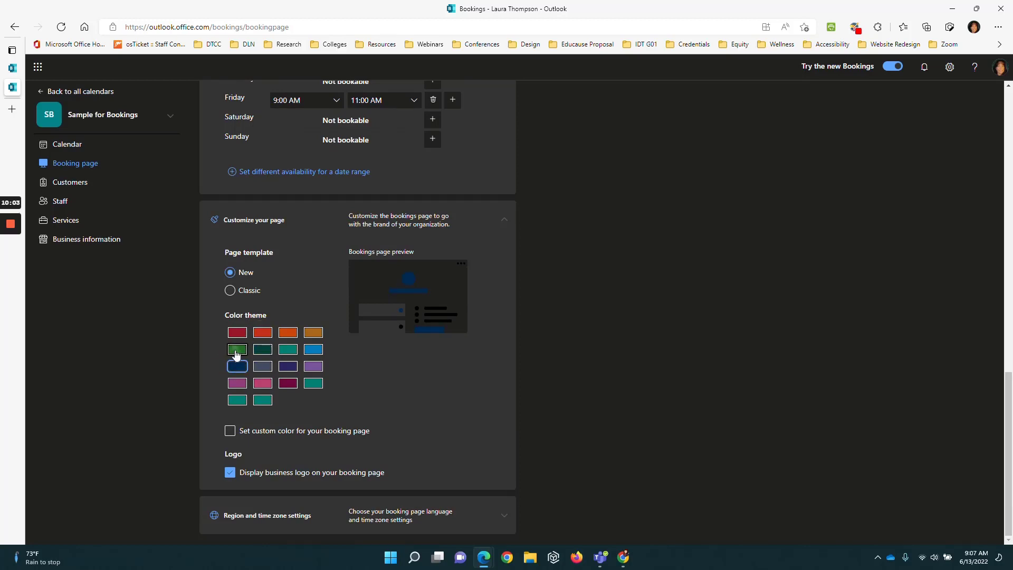
pyautogui.click(235, 351)
pyautogui.click(229, 430)
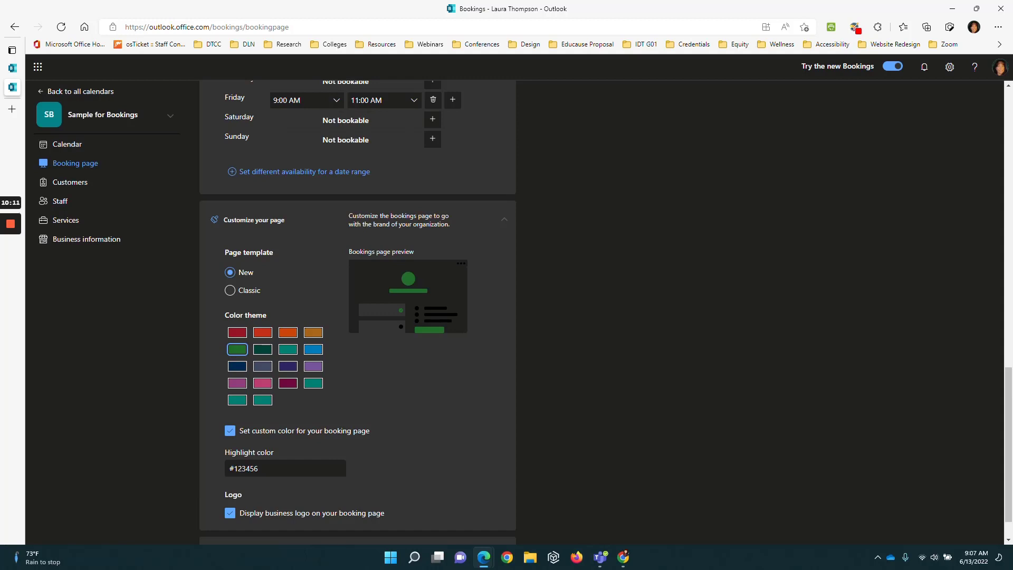
# Step: Try the Classic page template and return to New, and toggle the business logo display off and back on
pyautogui.click(230, 296)
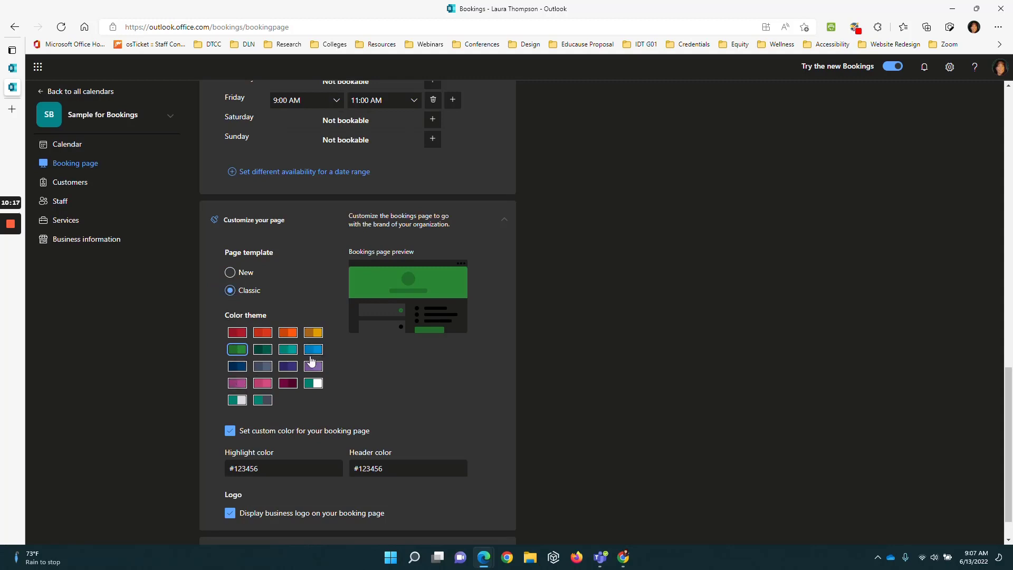
pyautogui.click(231, 272)
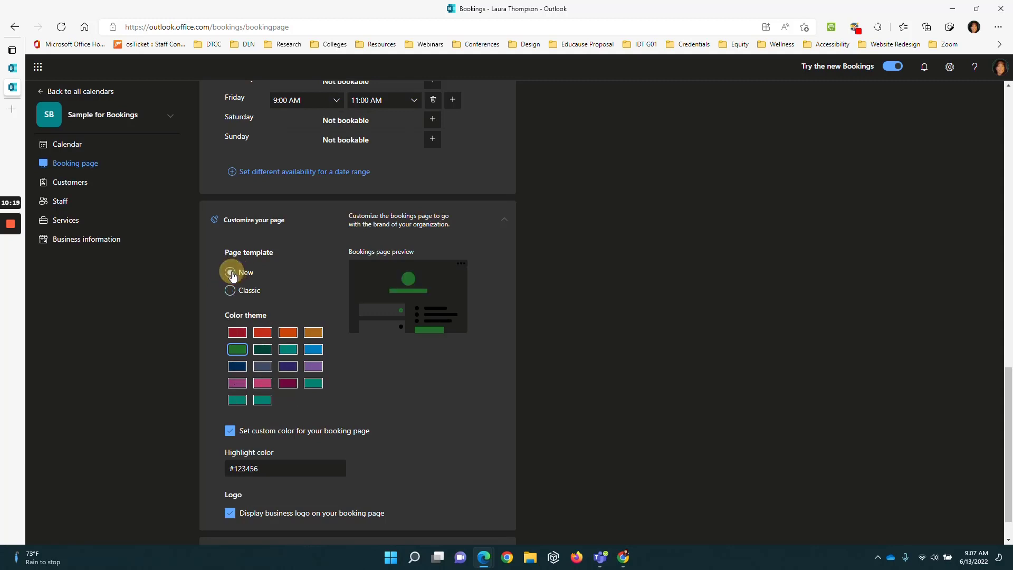
pyautogui.scroll(-1, 440, 409)
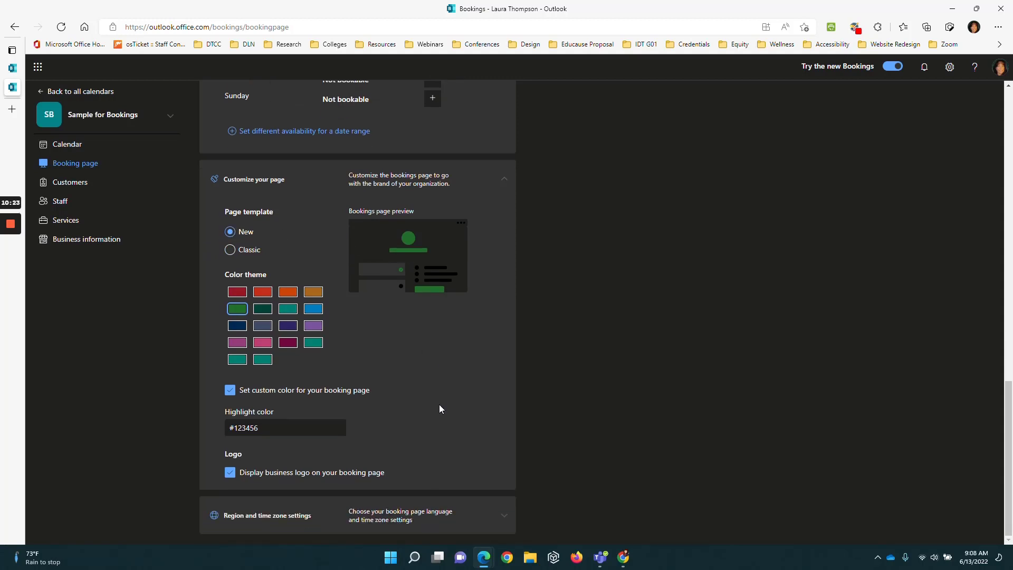
pyautogui.click(230, 473)
pyautogui.click(229, 472)
# Step: Review the booking page's language, time zone and time slot display settings, and save the booking page changes
pyautogui.click(504, 523)
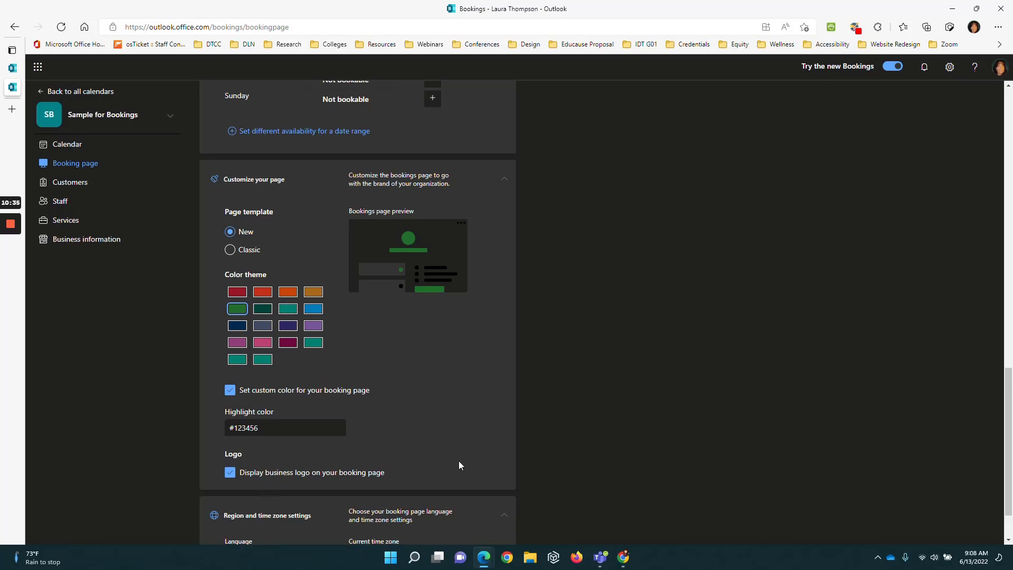
pyautogui.scroll(-1, 458, 465)
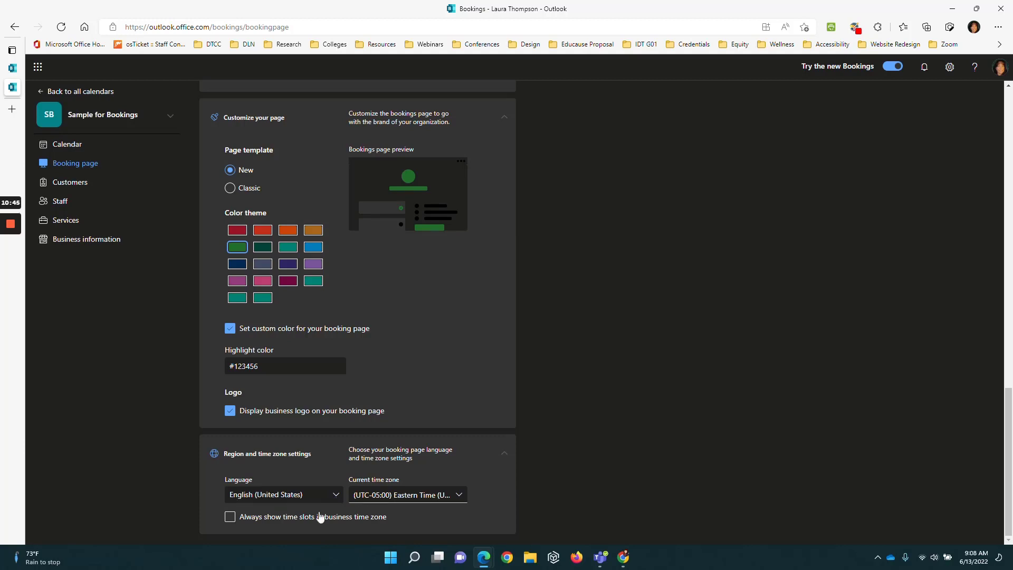
pyautogui.click(231, 520)
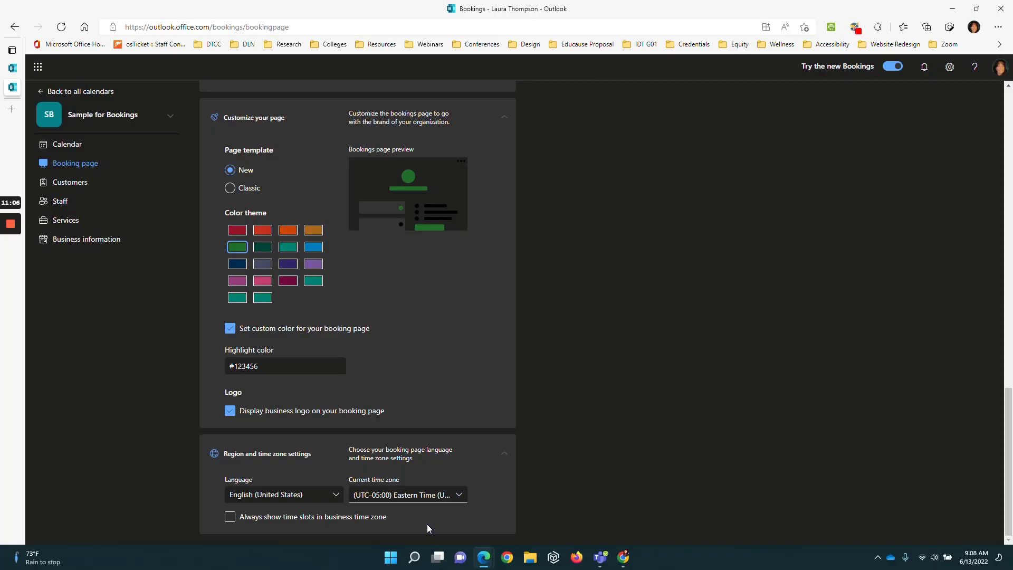
pyautogui.scroll(10, 426, 524)
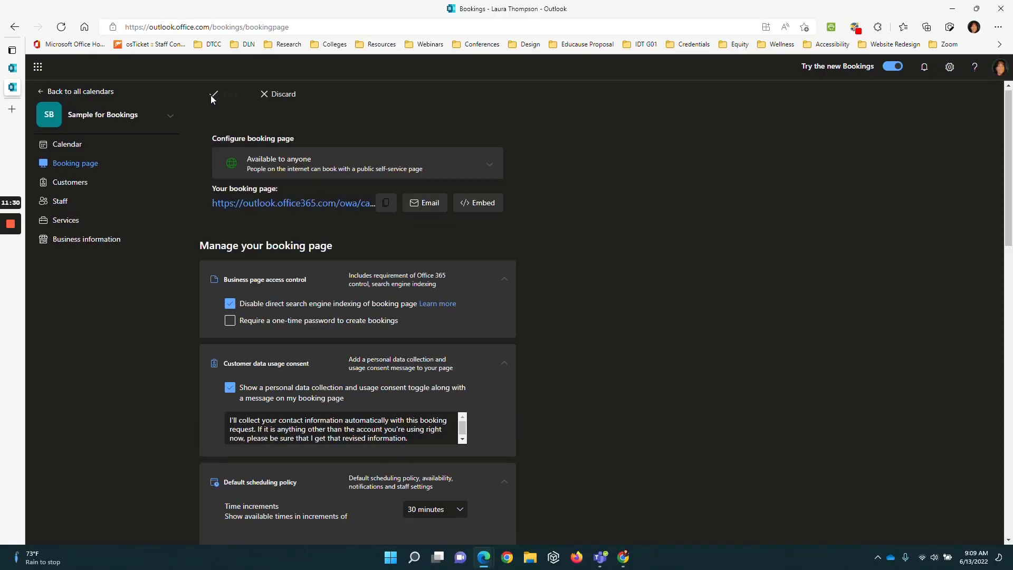
# Step: View the calendar's customer list and its staff list
pyautogui.click(72, 182)
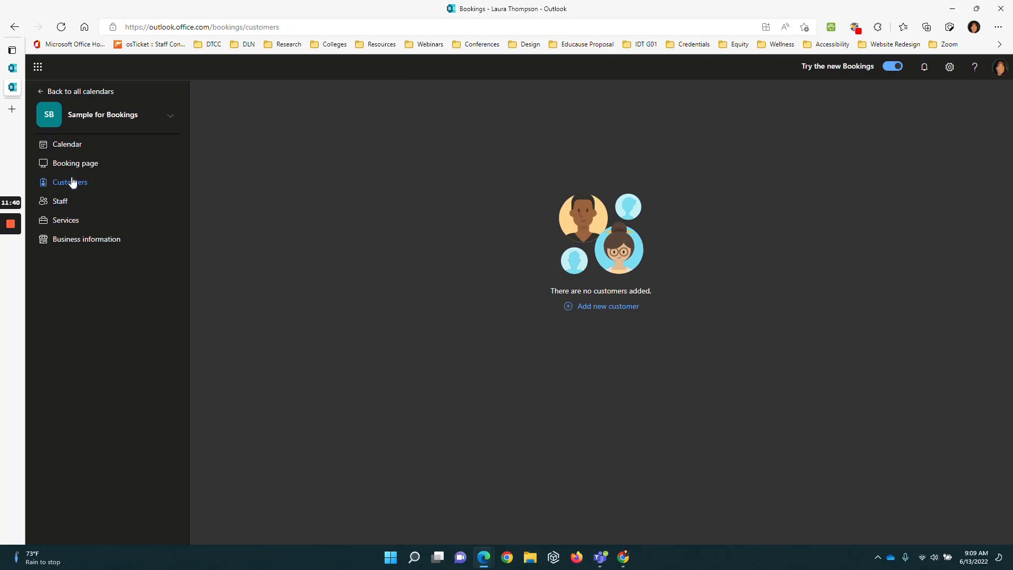
pyautogui.click(64, 203)
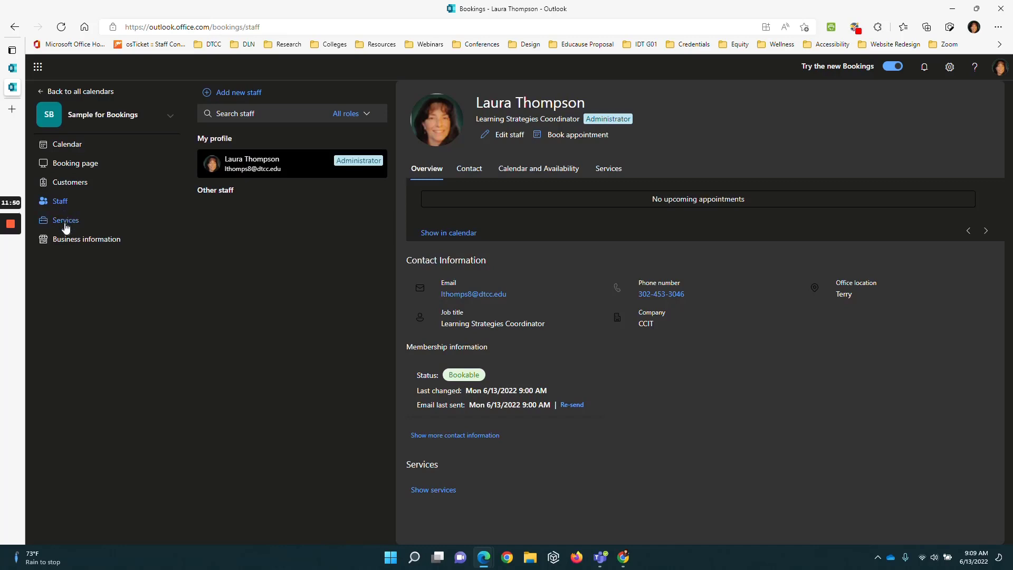
# Step: Open the Office hours service for editing and rename it "Student hours"
pyautogui.click(65, 226)
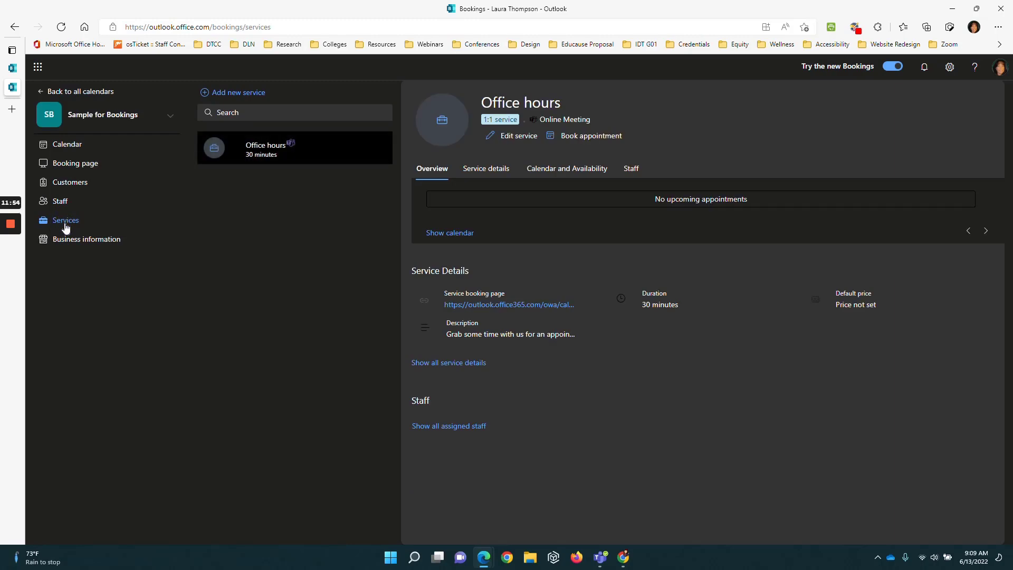
pyautogui.moveTo(274, 155)
pyautogui.click(492, 139)
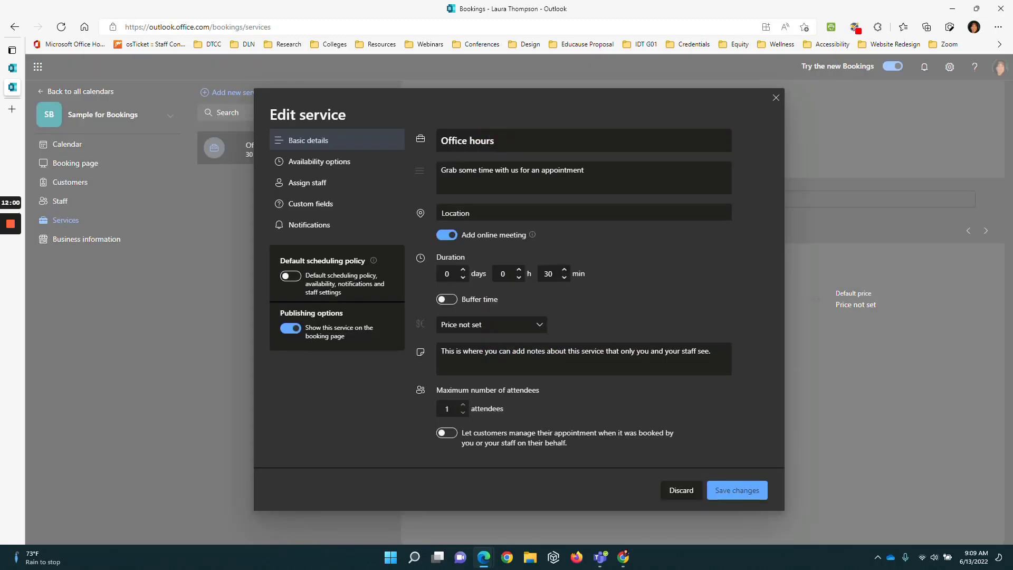
pyautogui.doubleClick(452, 140)
pyautogui.write('Student')
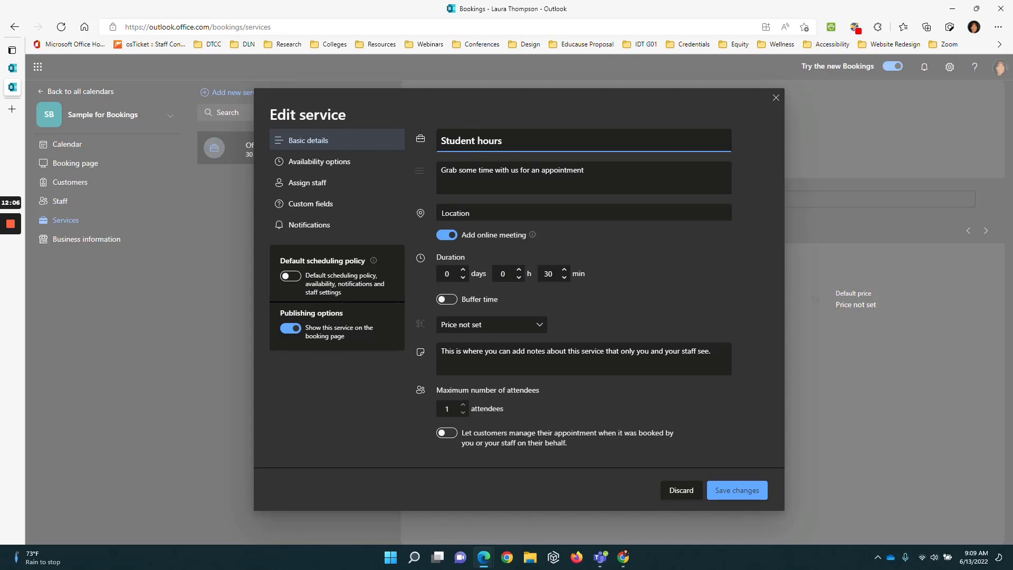
# Step: Replace the service description with "Looking forward to supporting your success!"
pyautogui.moveTo(601, 170); pyautogui.dragTo(495, 170)
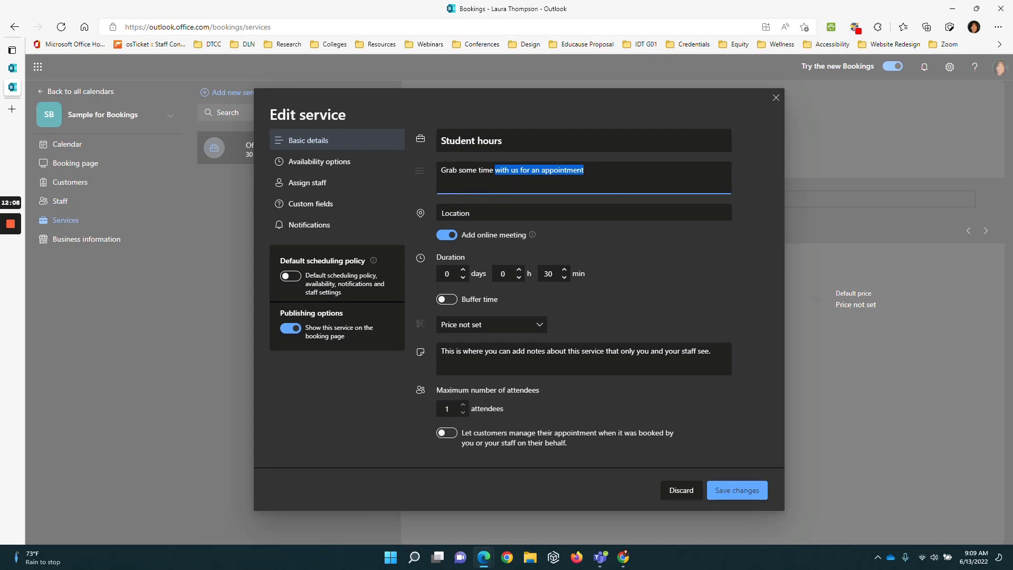
pyautogui.tripleClick(496, 175)
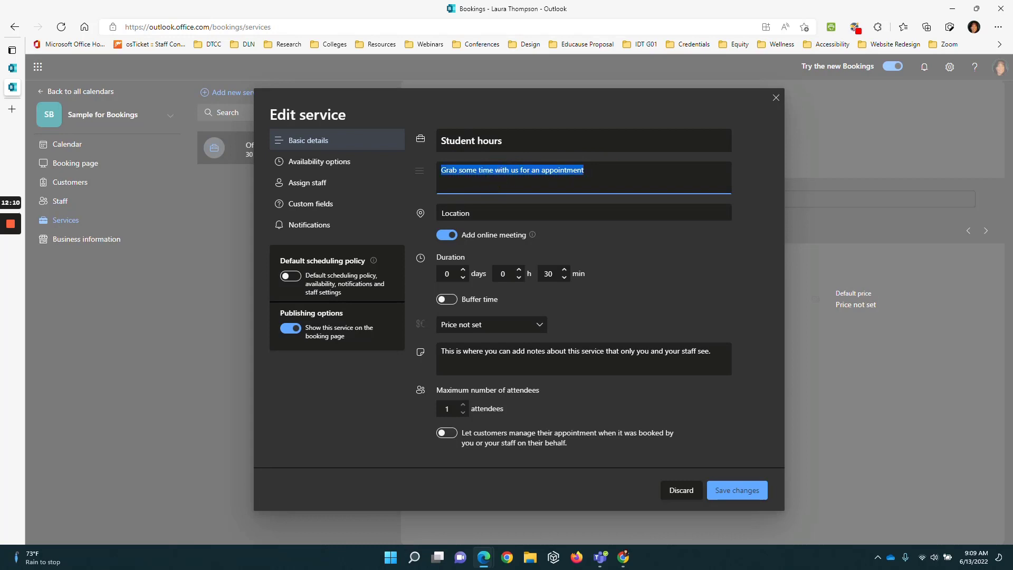
pyautogui.write('Loo')
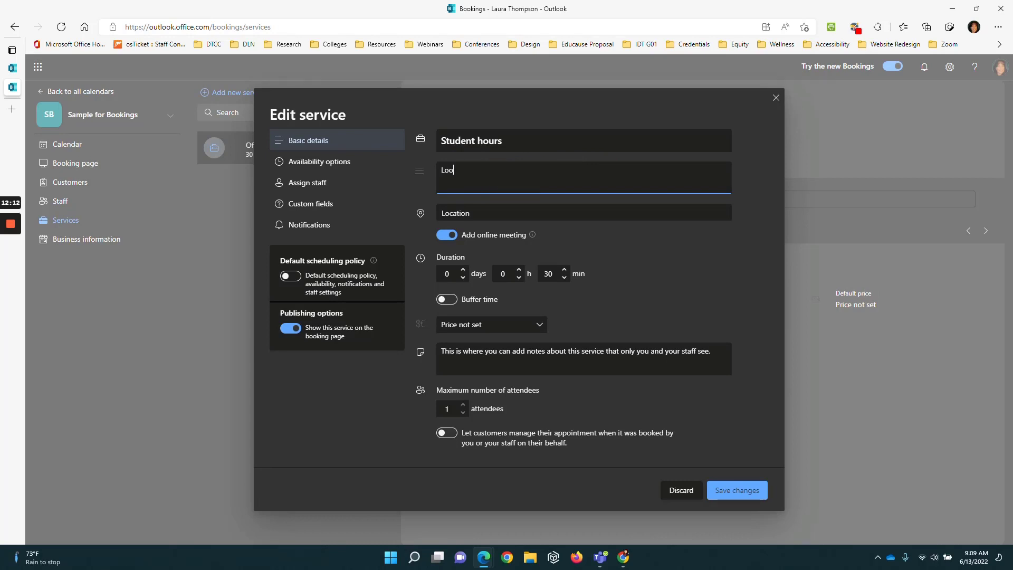
pyautogui.write('king forward to supporting your success!')
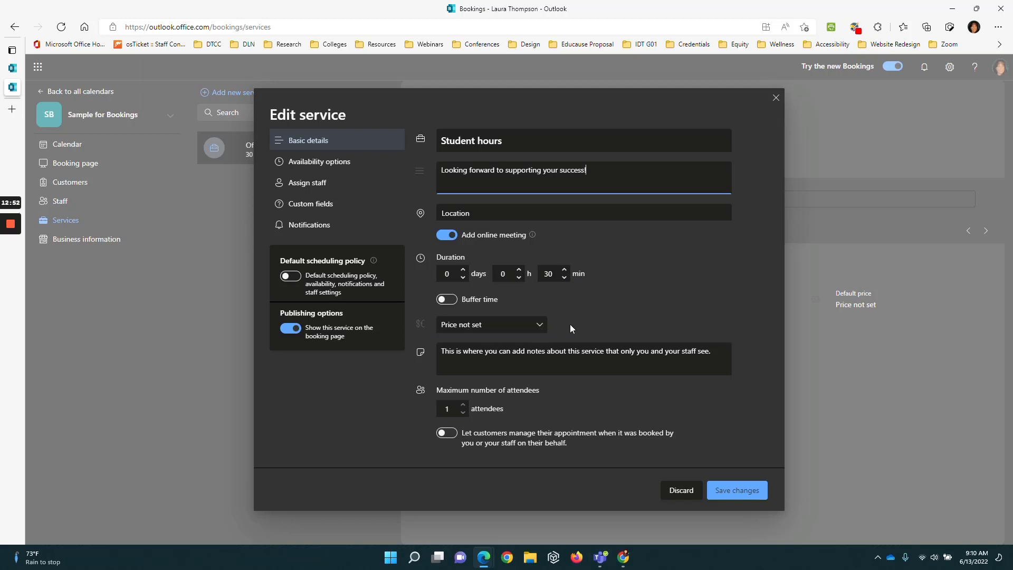
# Step: Enable buffer time for the service, with 5 minutes before and 5 minutes after each appointment
pyautogui.click(452, 300)
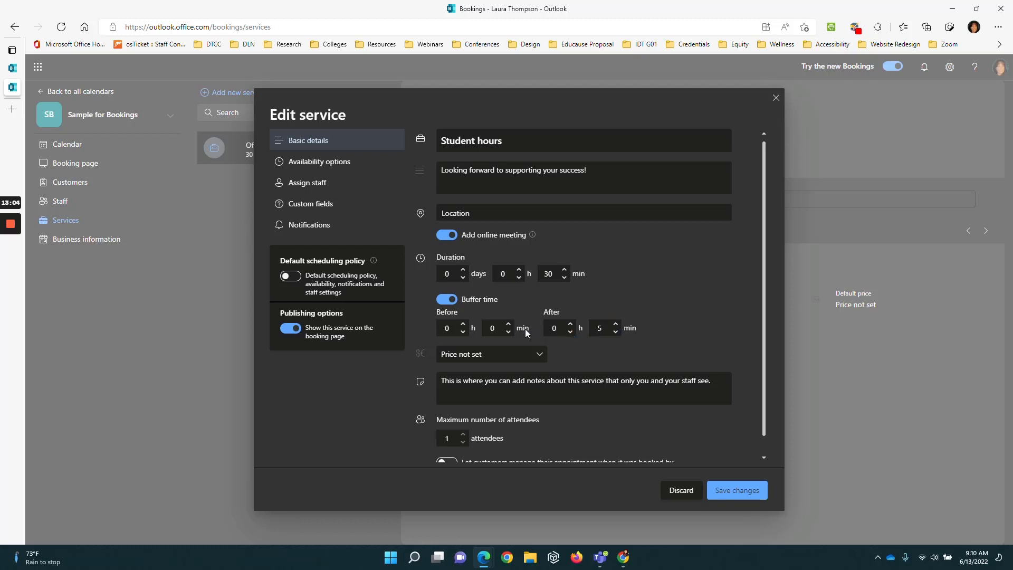
pyautogui.click(509, 324)
pyautogui.click(509, 324)
pyautogui.click(509, 324)
pyautogui.click(508, 324)
pyautogui.click(509, 324)
pyautogui.scroll(-1, 667, 283)
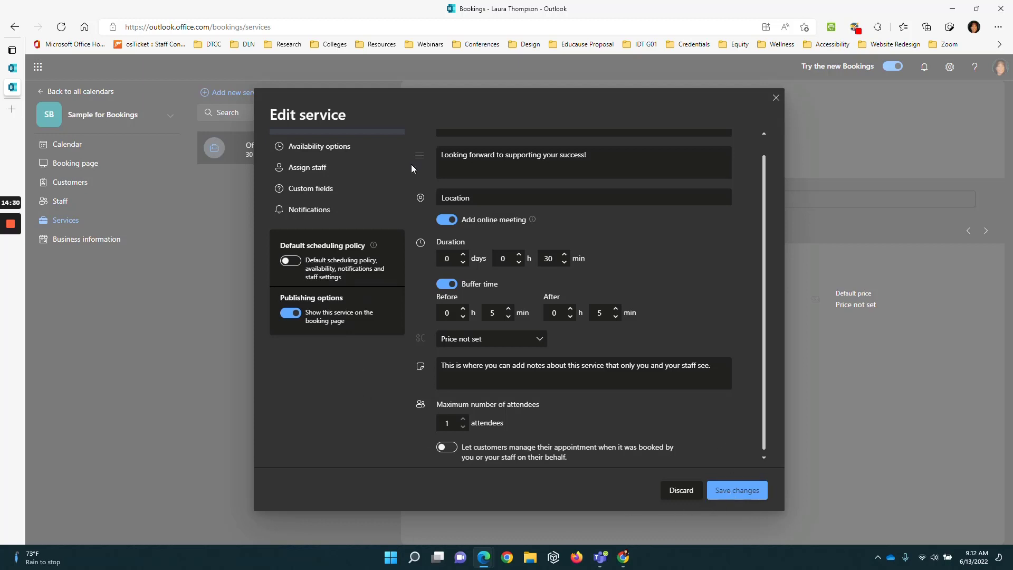
# Step: Set the service's availability to custom weekly hours, with Monday from 9:00 AM to 11:00 AM and Tuesday not bookable
pyautogui.scroll(1, 356, 214)
pyautogui.click(321, 163)
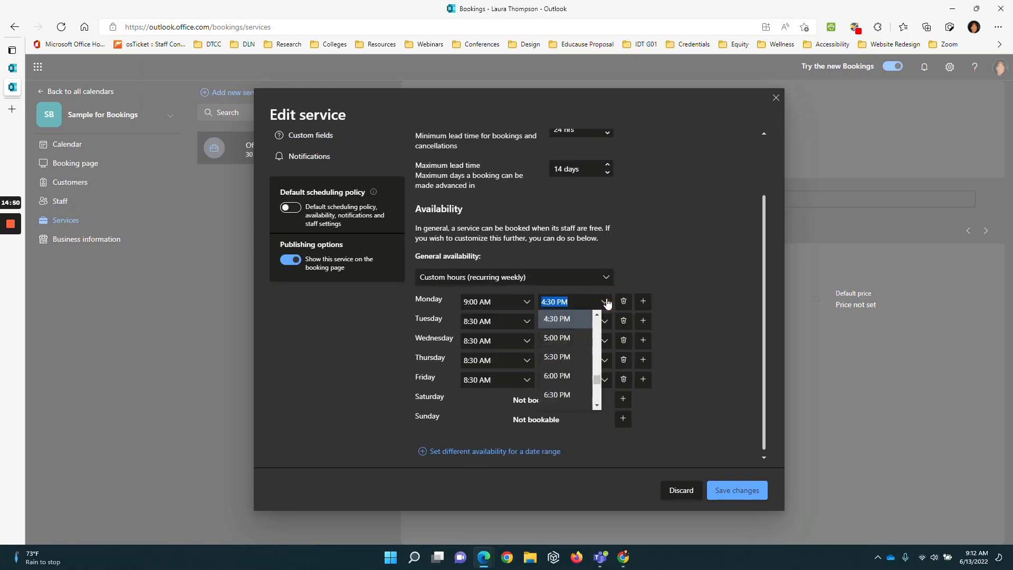
pyautogui.scroll(5, 565, 348)
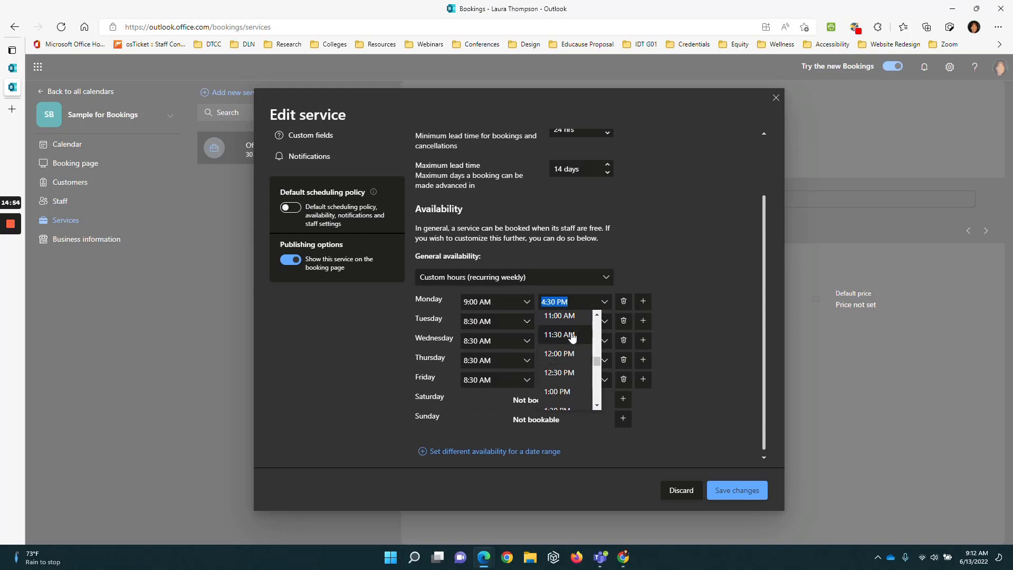
pyautogui.click(568, 316)
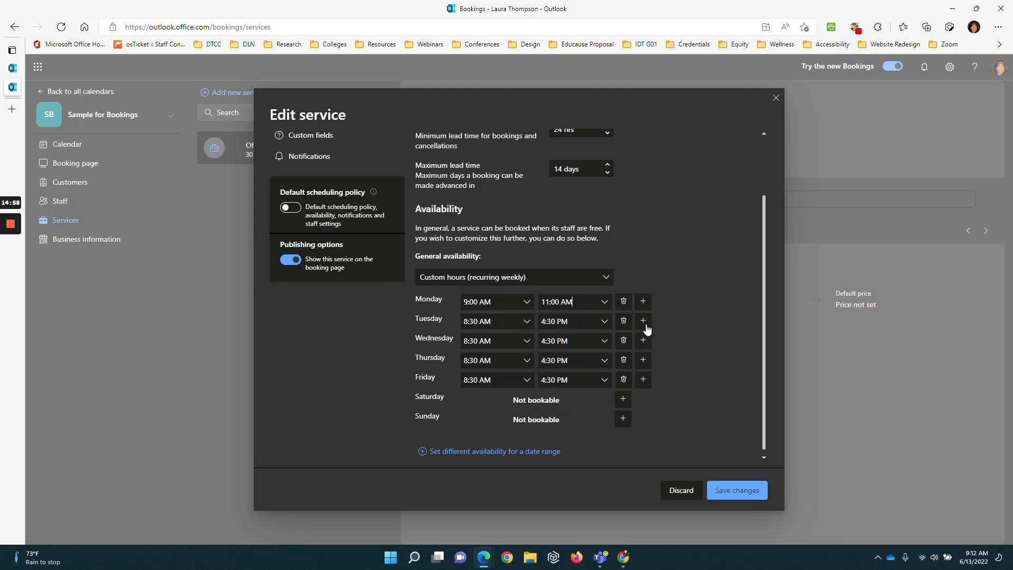
pyautogui.click(625, 324)
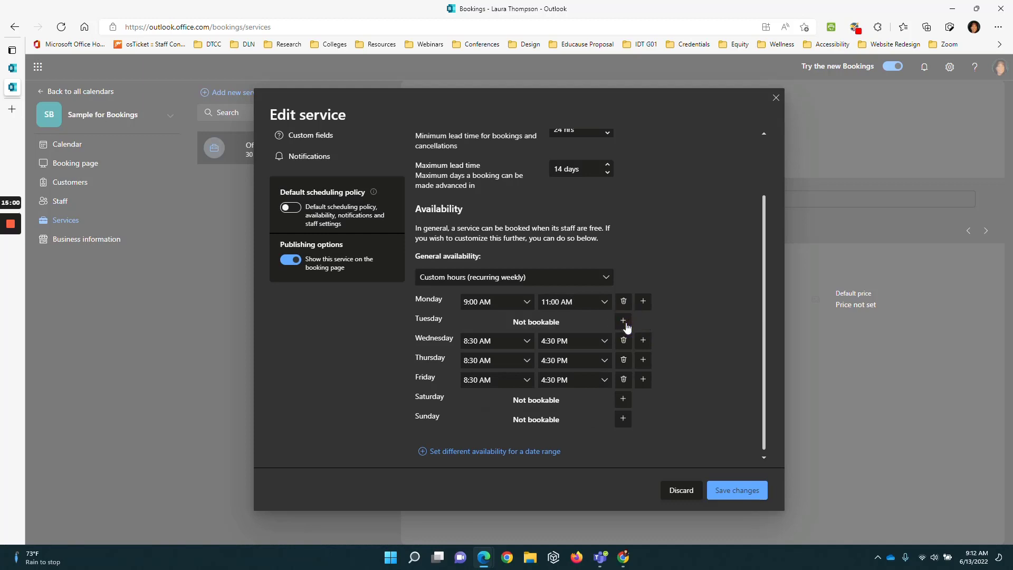
# Step: Set Wednesday's availability to 1:00 PM to 4:00 PM and make Thursday not bookable
pyautogui.click(527, 341)
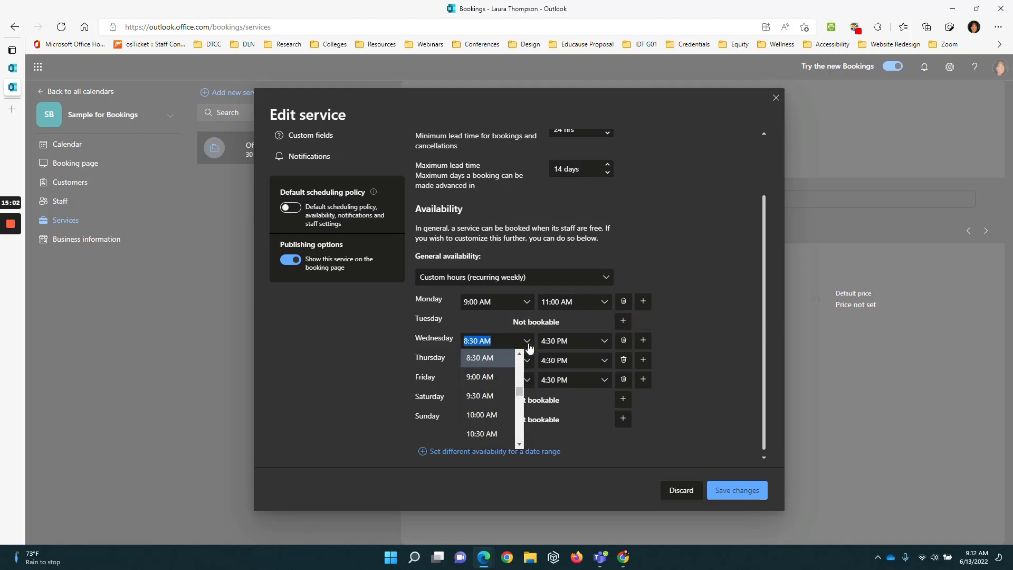
pyautogui.scroll(-2, 480, 414)
pyautogui.scroll(-3, 480, 415)
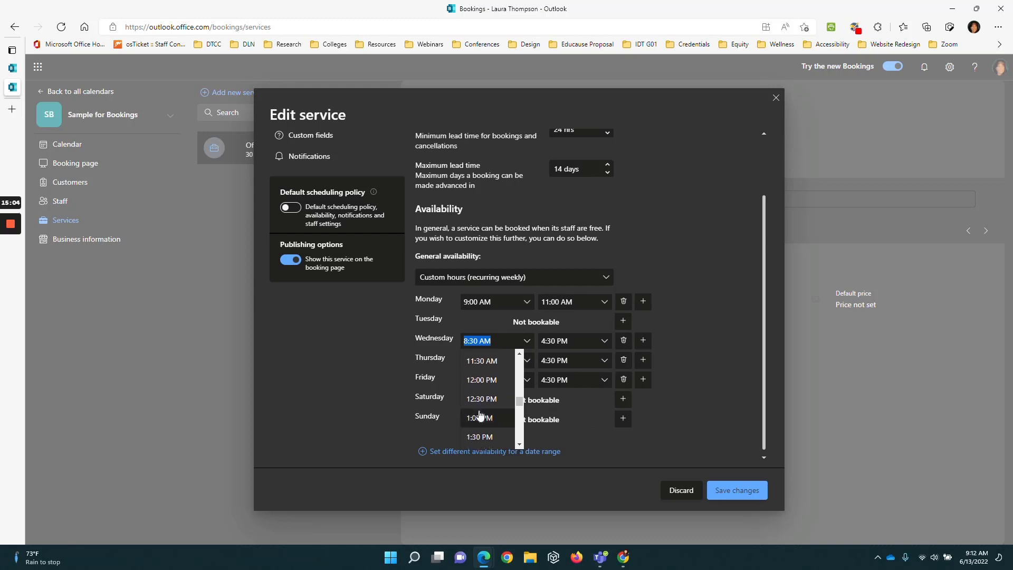
pyautogui.click(483, 389)
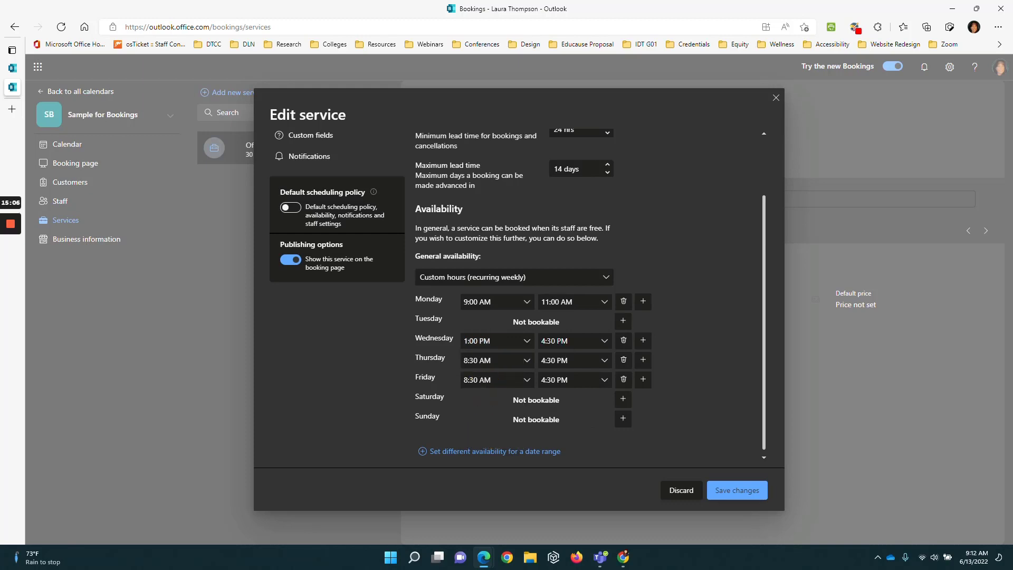
pyautogui.click(603, 344)
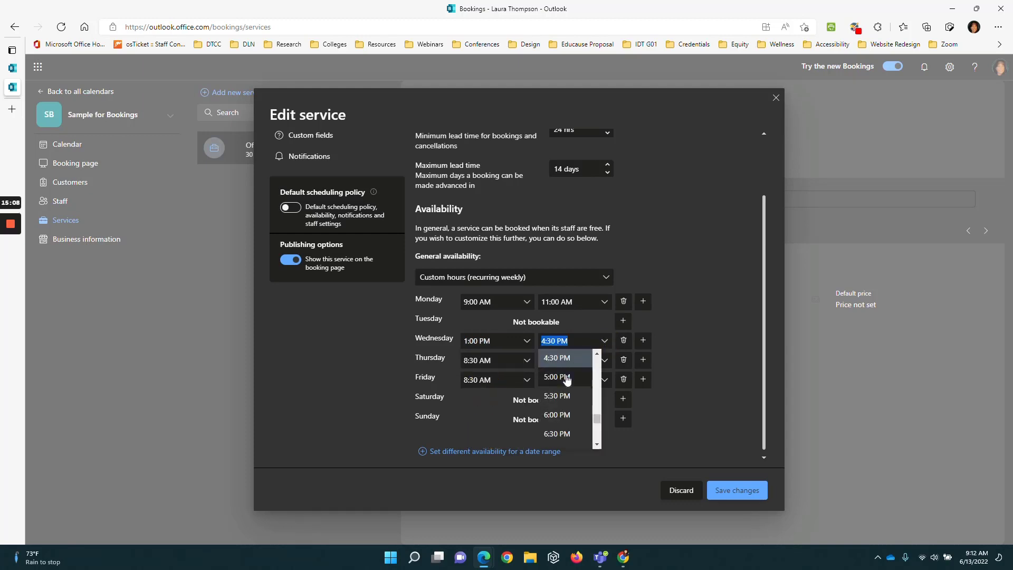
pyautogui.scroll(1, 565, 372)
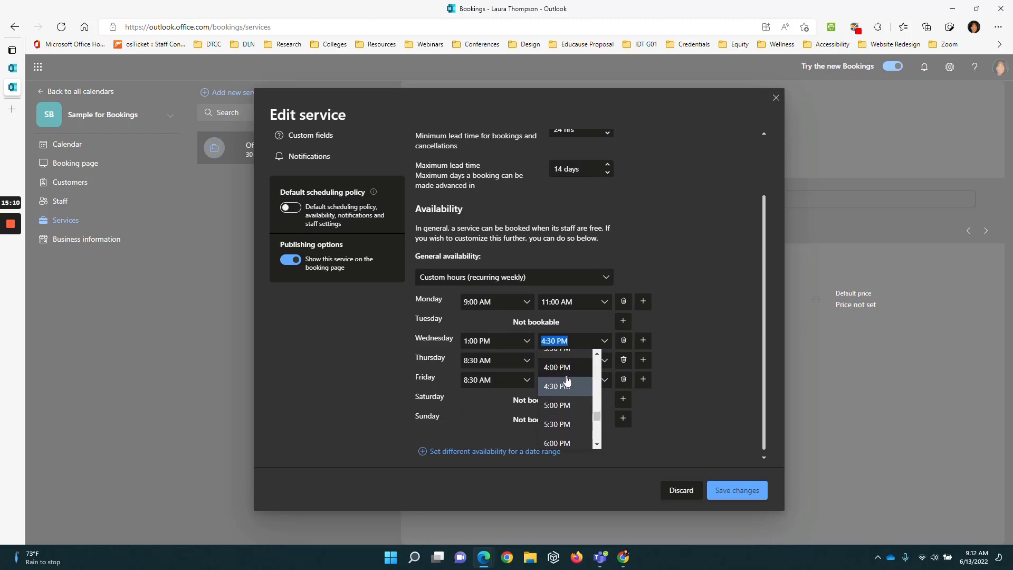
pyautogui.click(557, 369)
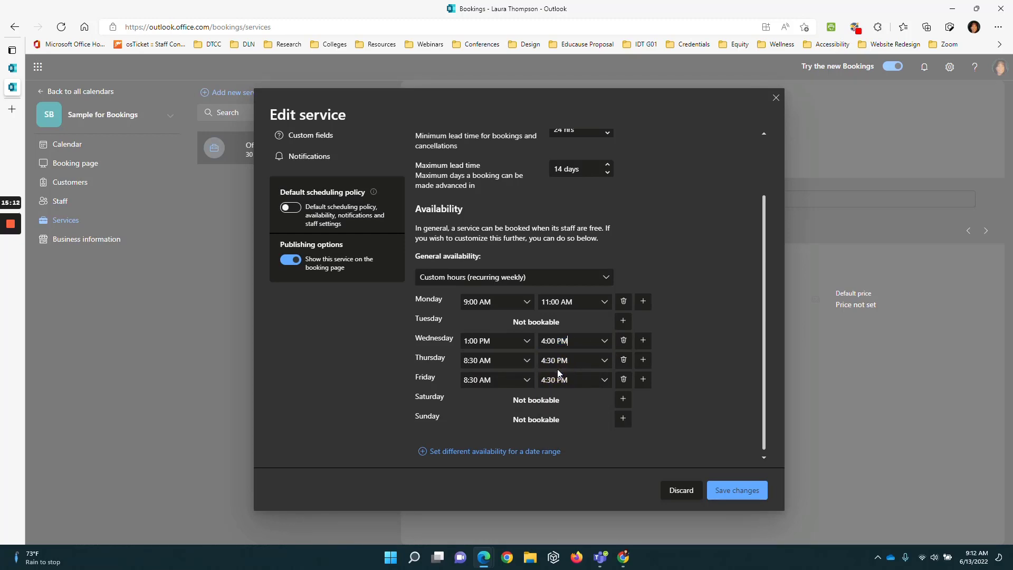
pyautogui.click(623, 360)
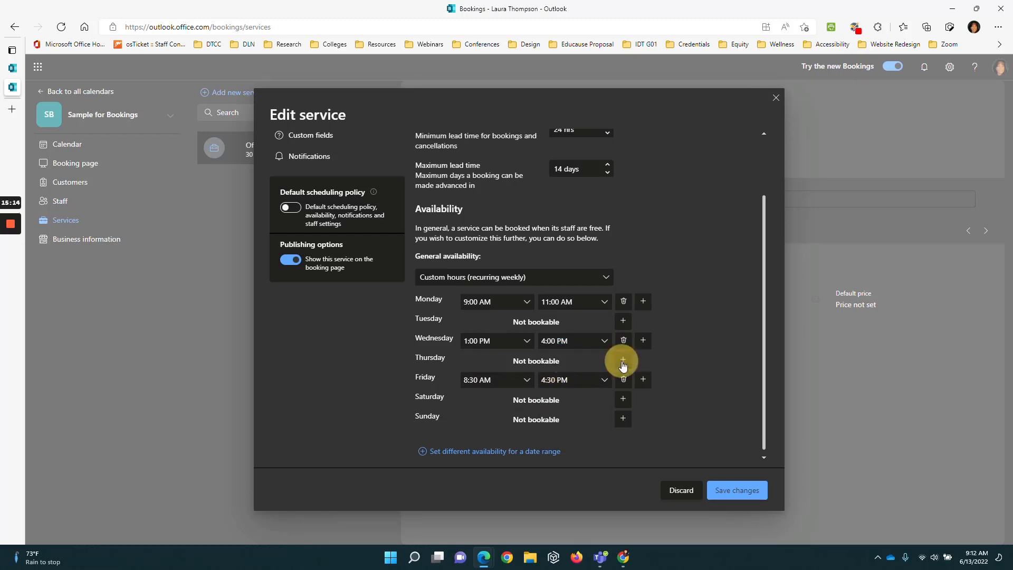
# Step: Set Friday's availability to 9:00 AM to 11:00 AM and save the service changes
pyautogui.click(524, 381)
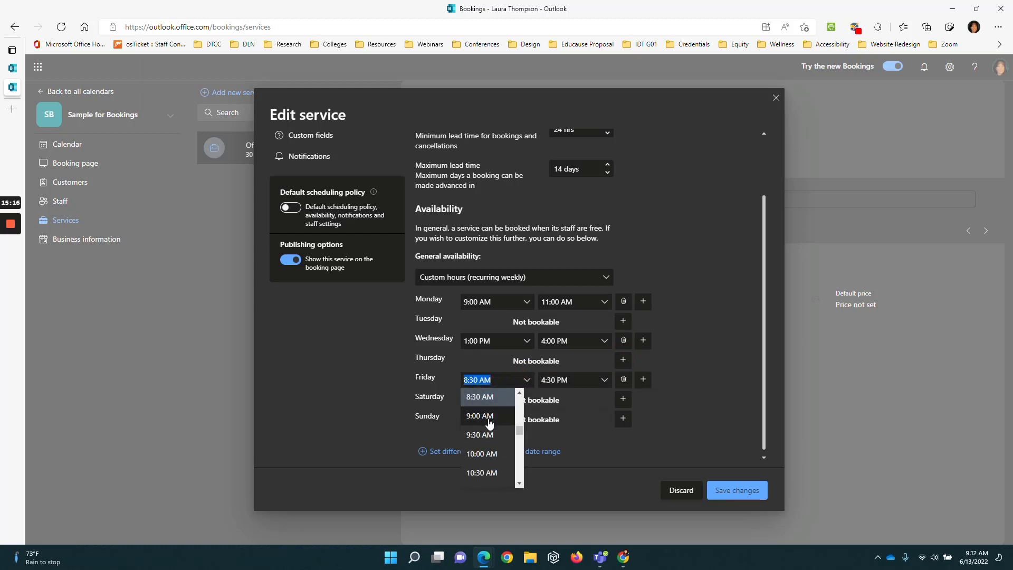
pyautogui.click(488, 420)
pyautogui.click(607, 382)
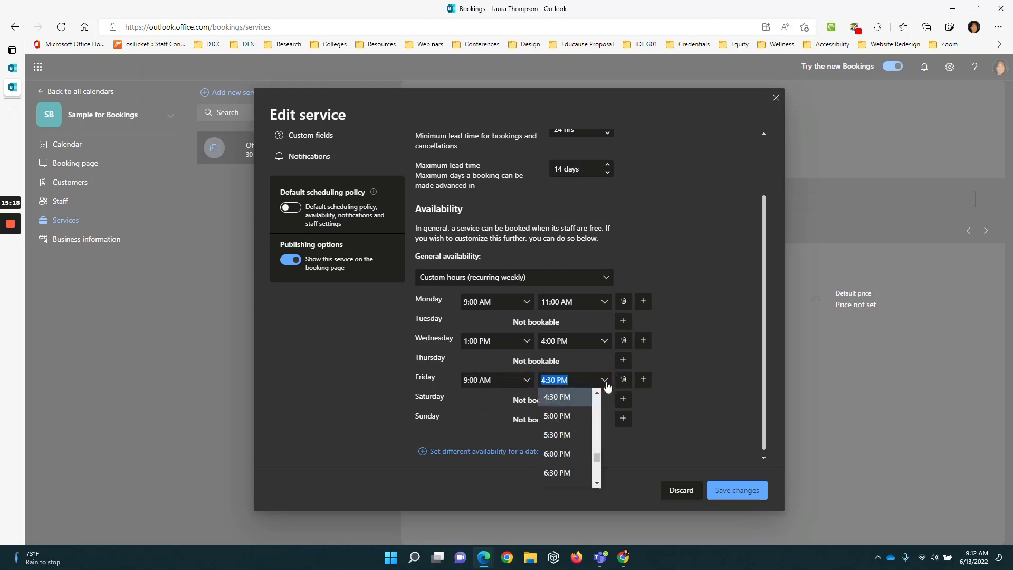
pyautogui.scroll(2, 577, 419)
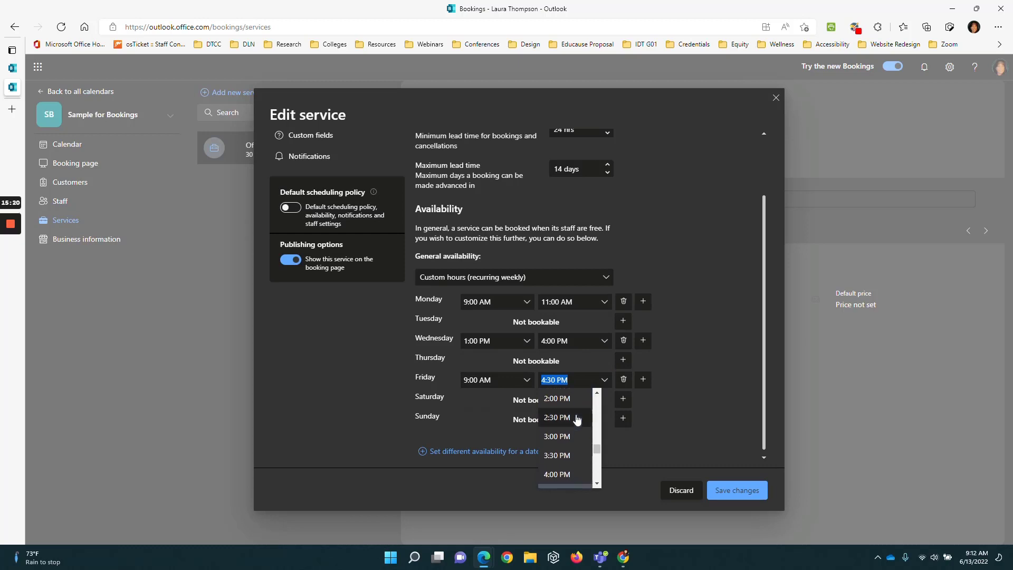
pyautogui.scroll(2, 577, 419)
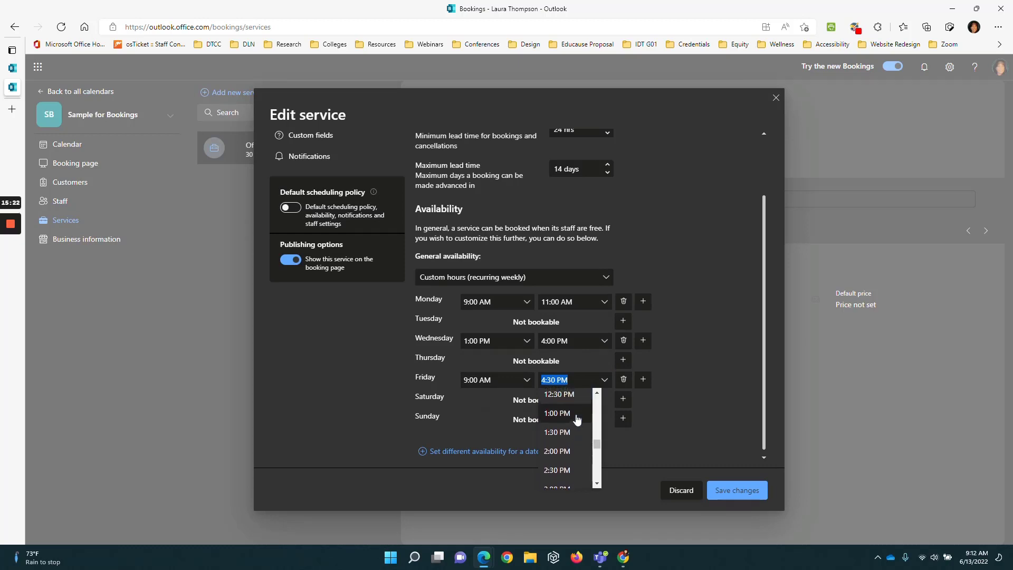
pyautogui.scroll(1, 577, 420)
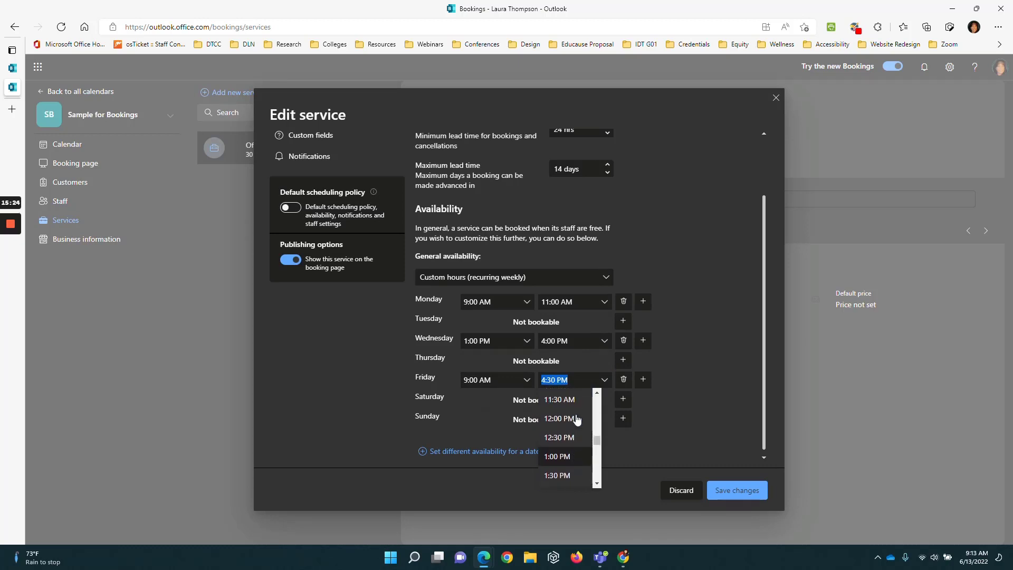
pyautogui.scroll(1, 577, 419)
pyautogui.click(564, 410)
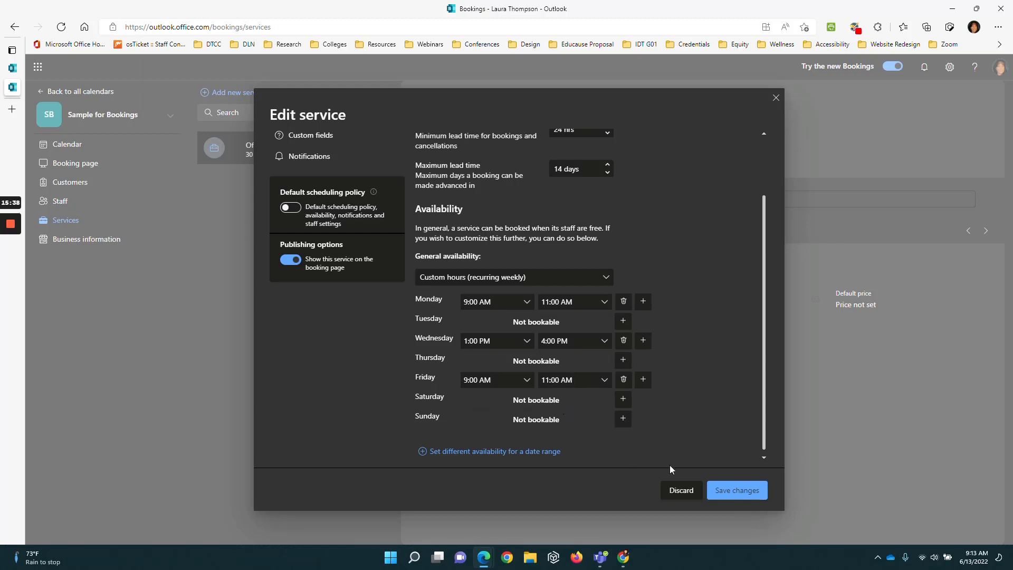
pyautogui.click(737, 493)
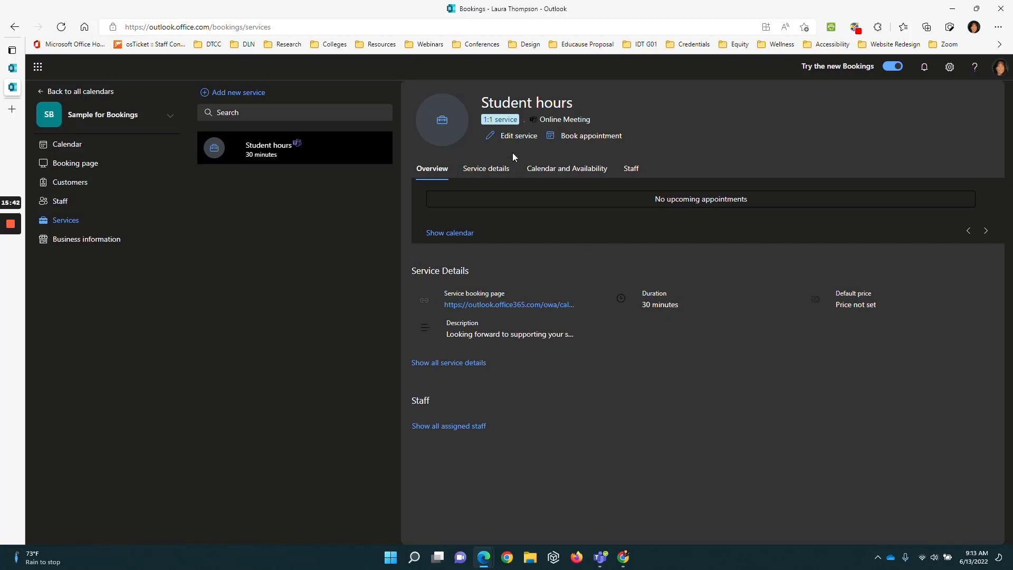
# Step: Reopen the Student hours service for editing, review its staff assignment, and make the customer notes field required
pyautogui.click(519, 137)
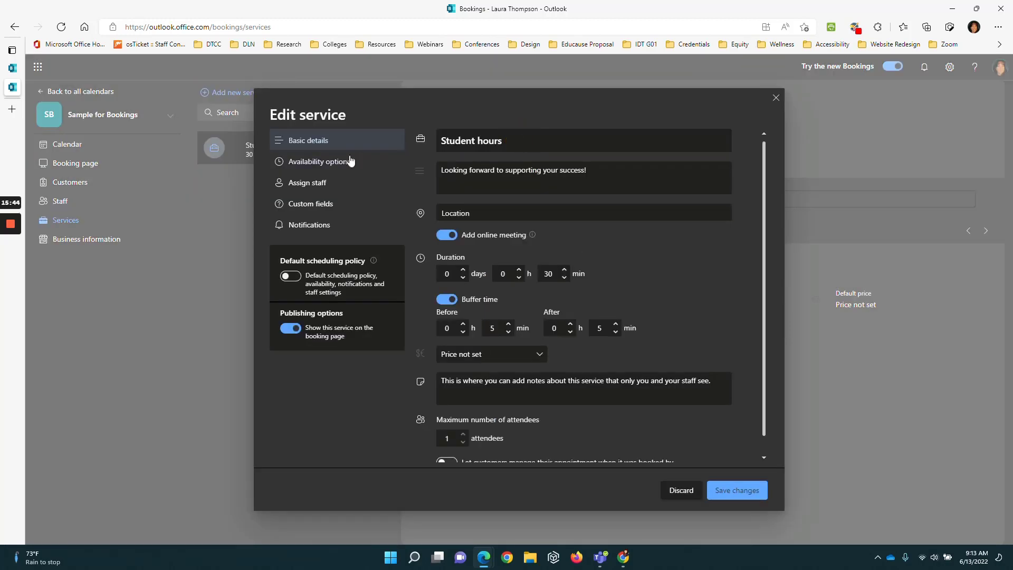
pyautogui.click(294, 184)
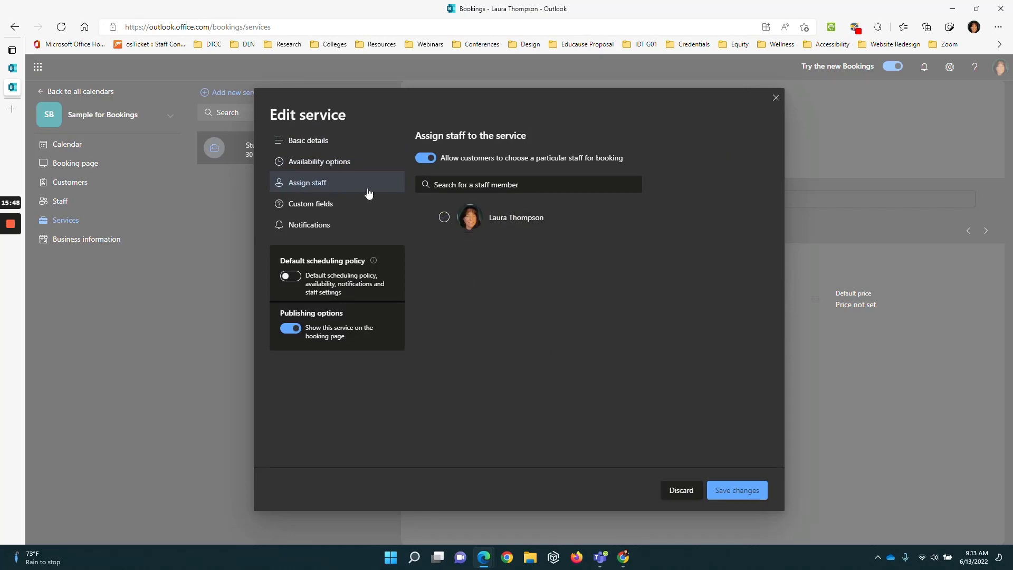
pyautogui.click(297, 205)
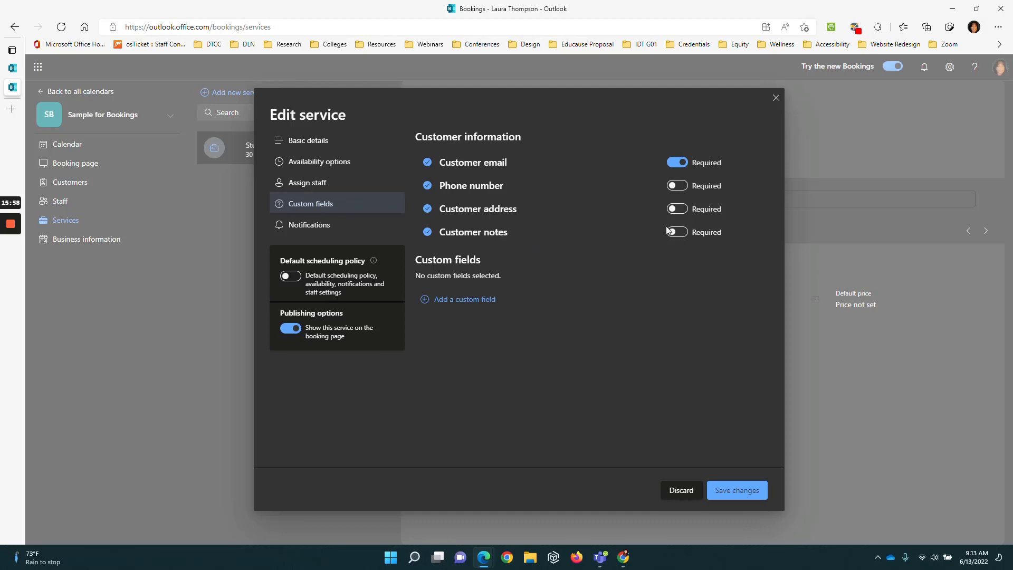
pyautogui.click(680, 234)
# Step: Add a dropdown custom field "Tell me how I can help?" with options Current Chapter Review, Research resources and Future planning for careers, and save it
pyautogui.click(450, 299)
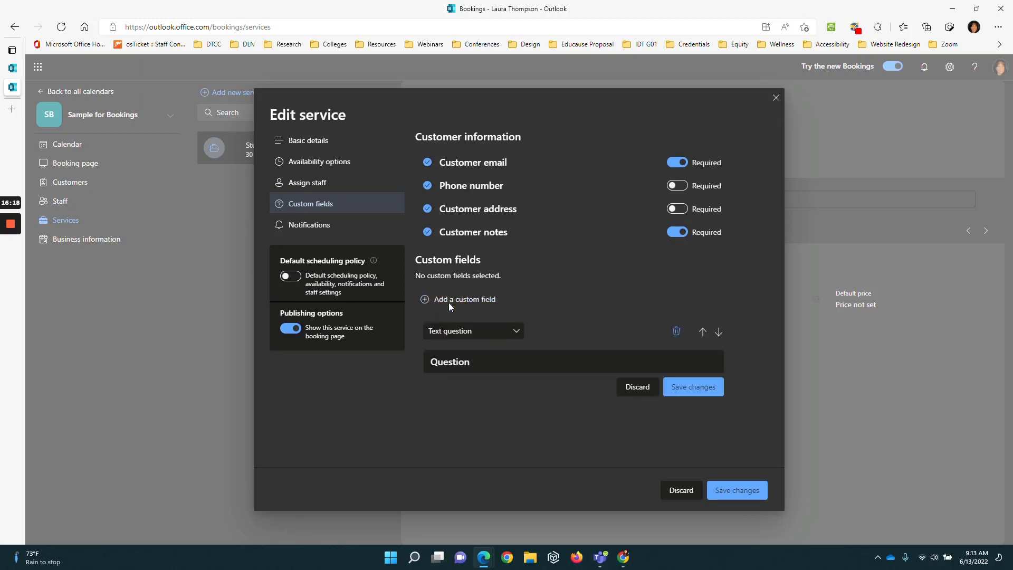
pyautogui.click(516, 333)
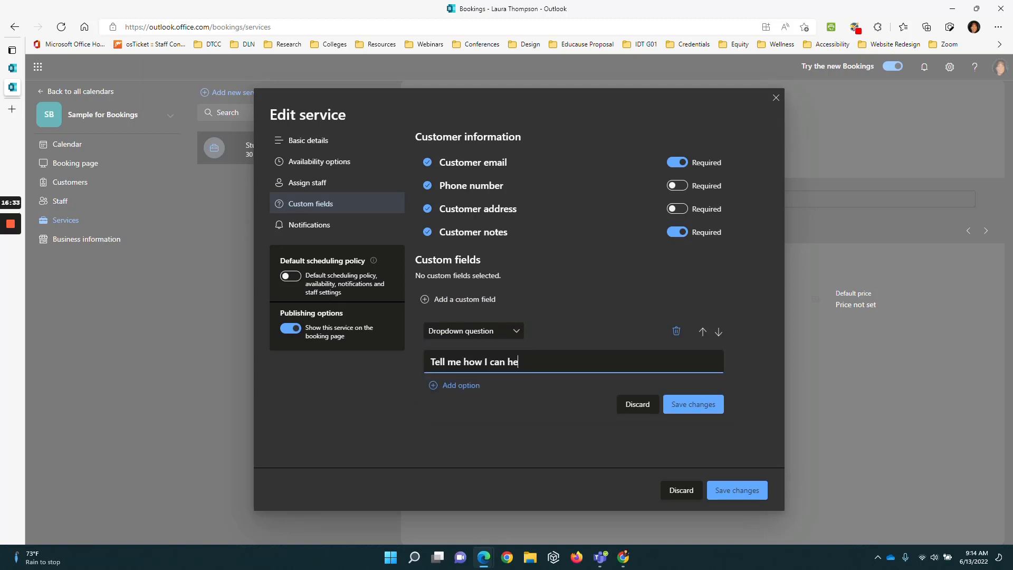
pyautogui.write('lp?')
pyautogui.click(459, 386)
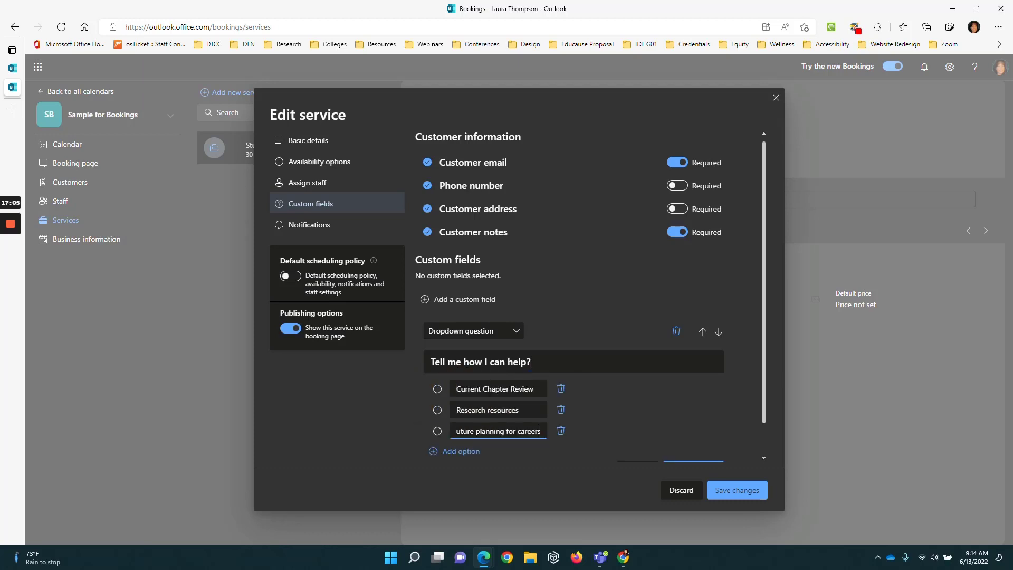
pyautogui.scroll(-1, 631, 402)
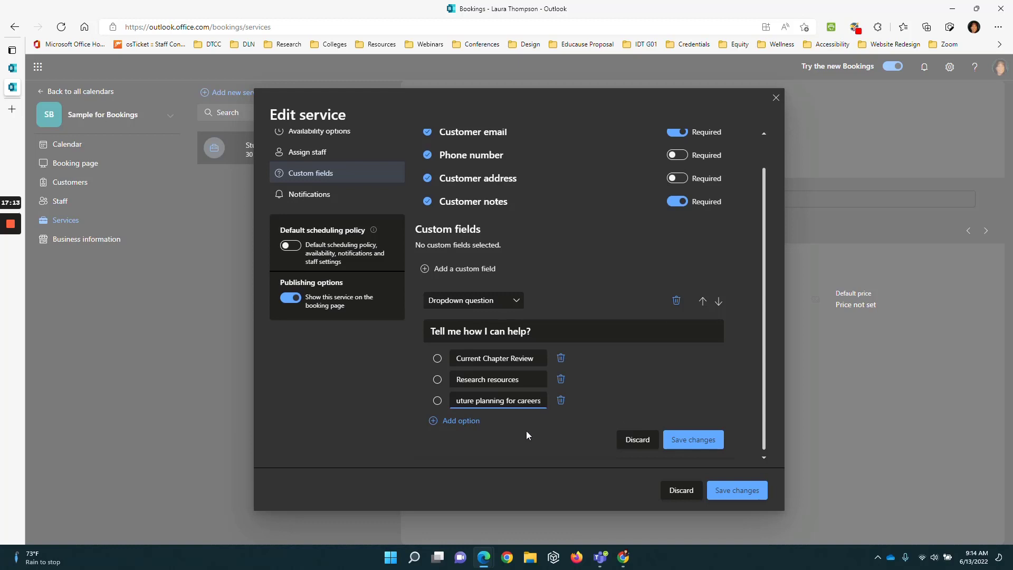
pyautogui.click(473, 268)
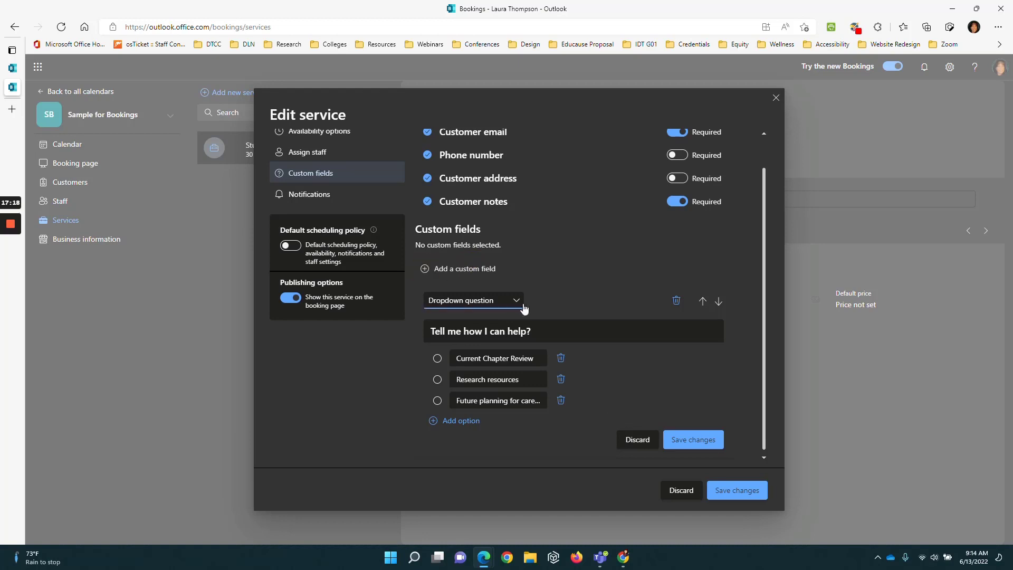
pyautogui.click(707, 442)
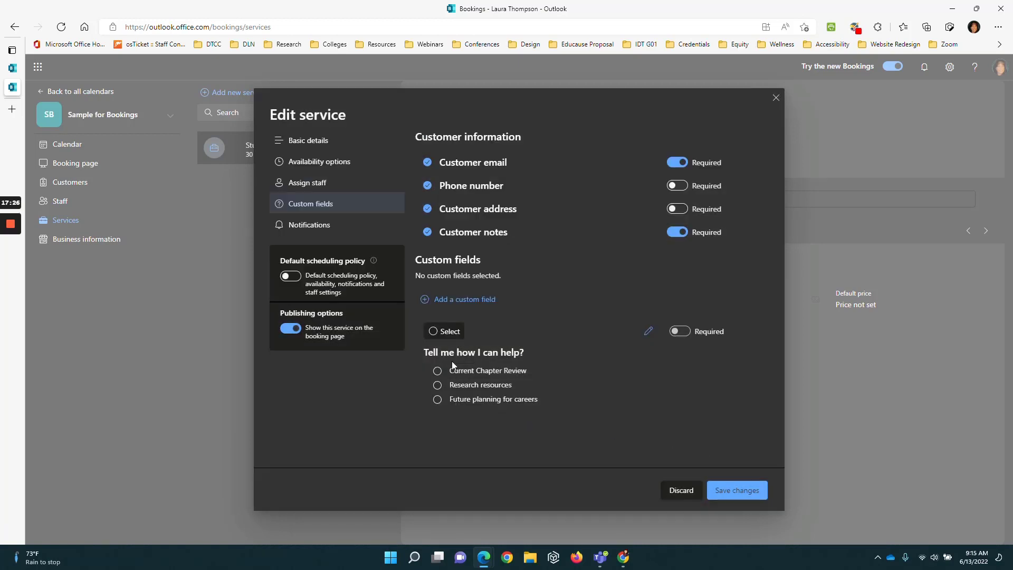
# Step: Add a text question custom field reading "Give me more details, please"
pyautogui.click(487, 298)
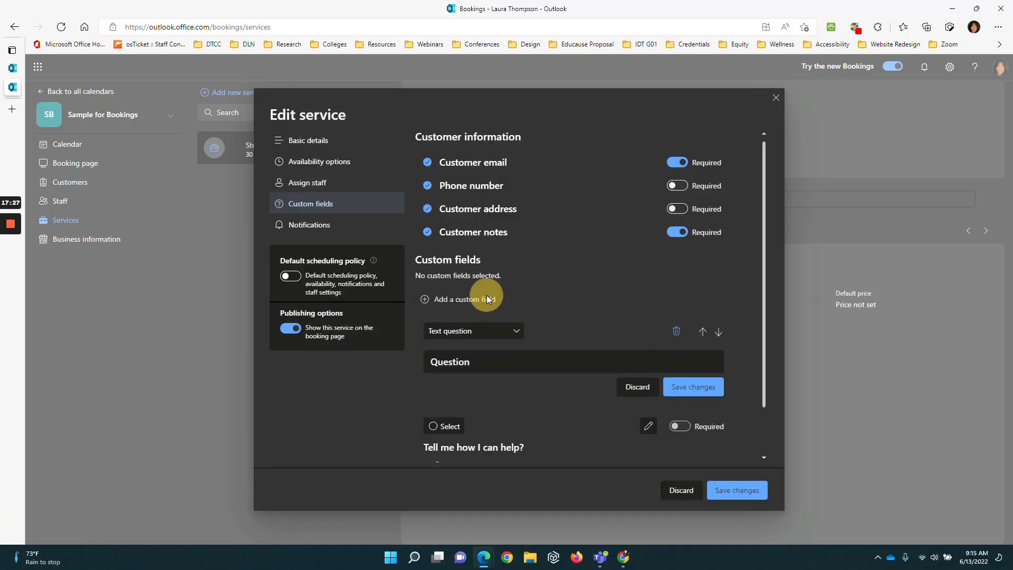
pyautogui.click(488, 335)
pyautogui.click(490, 336)
pyautogui.click(475, 362)
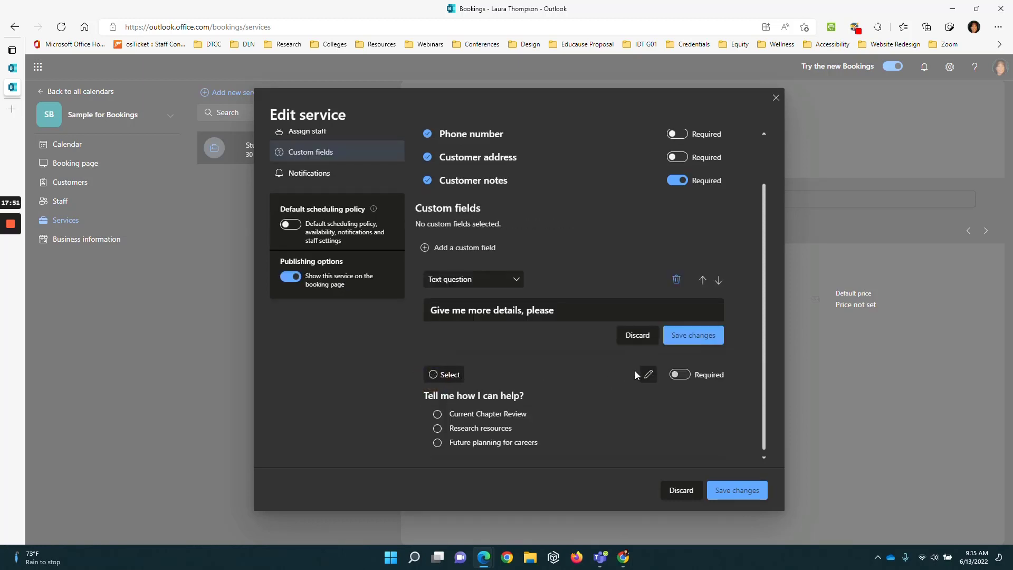
# Step: Select the "Tell me how I can help?" dropdown question for the service and make it required
pyautogui.click(686, 372)
pyautogui.click(686, 373)
pyautogui.click(431, 376)
pyautogui.click(685, 373)
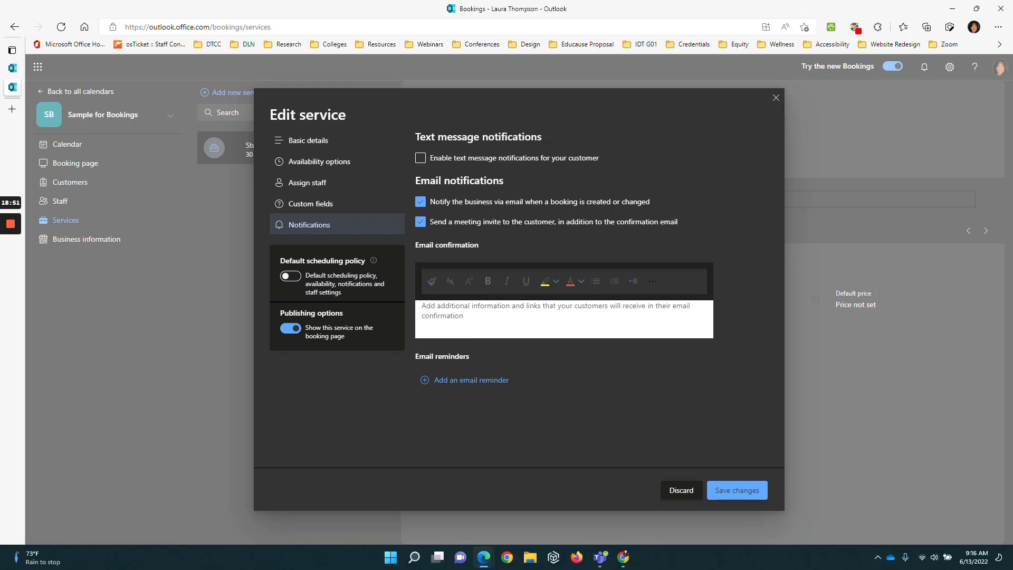
# Step: Set the email confirmation text to "Looking forward to meeting with you. Be sure to review this helpful link before we meet."
pyautogui.click(447, 315)
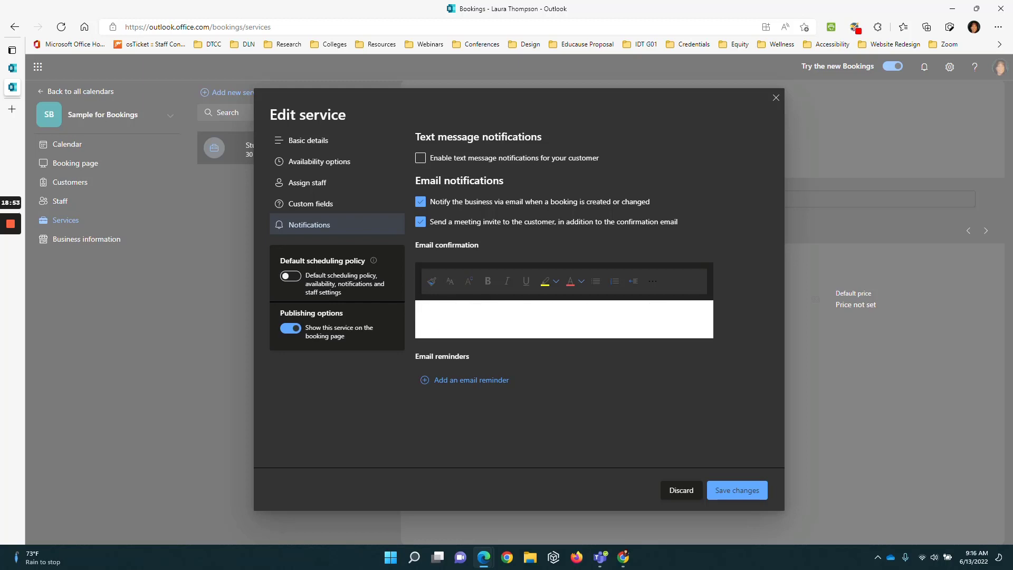
pyautogui.write('Looking forward to meeting with you. Be sure to review this helpful link before we meet.')
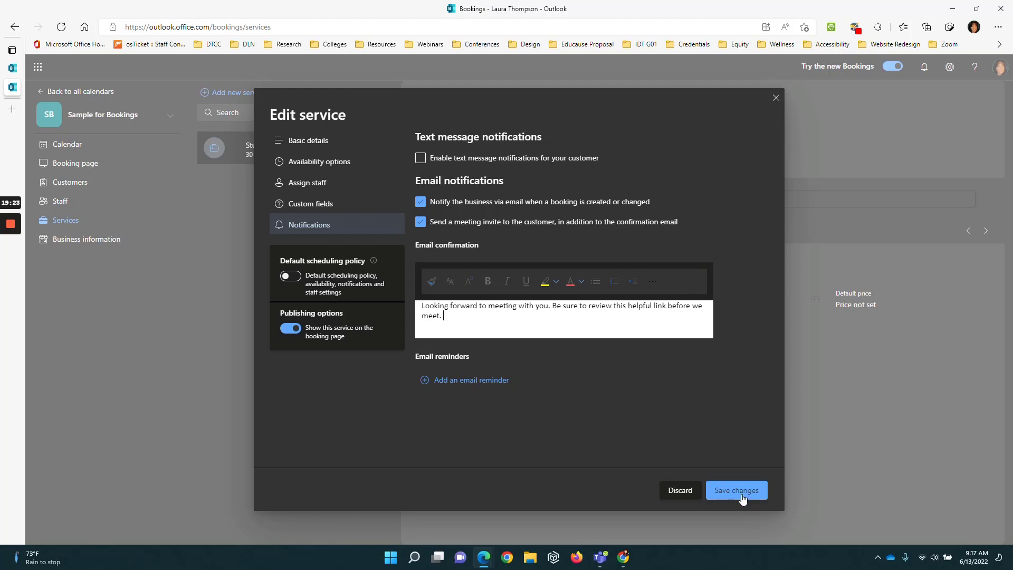
# Step: Add an email reminder to the service and set its timing to 1 hour
pyautogui.click(500, 381)
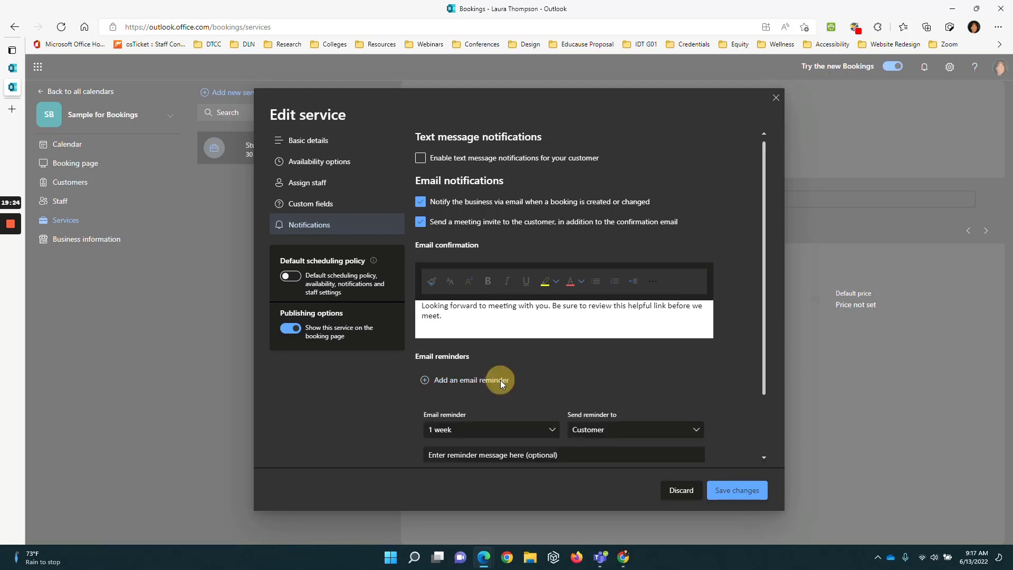
pyautogui.scroll(-2, 568, 375)
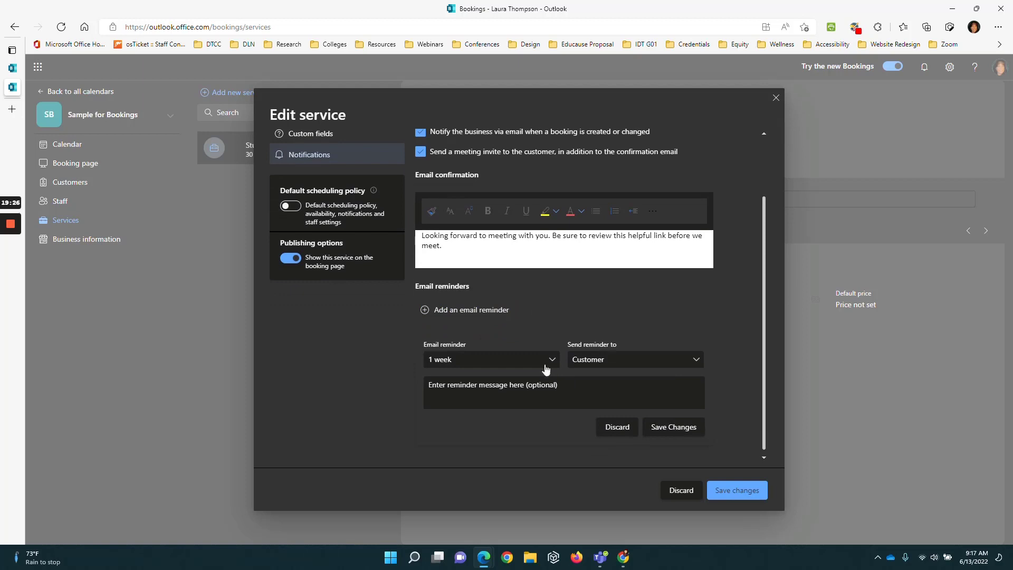
pyautogui.click(431, 358)
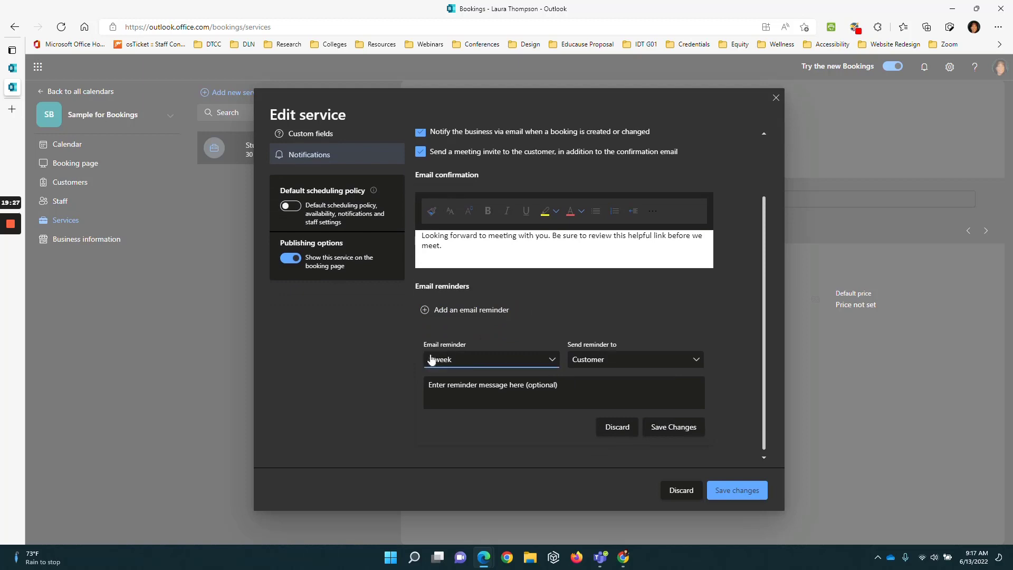
pyautogui.click(553, 360)
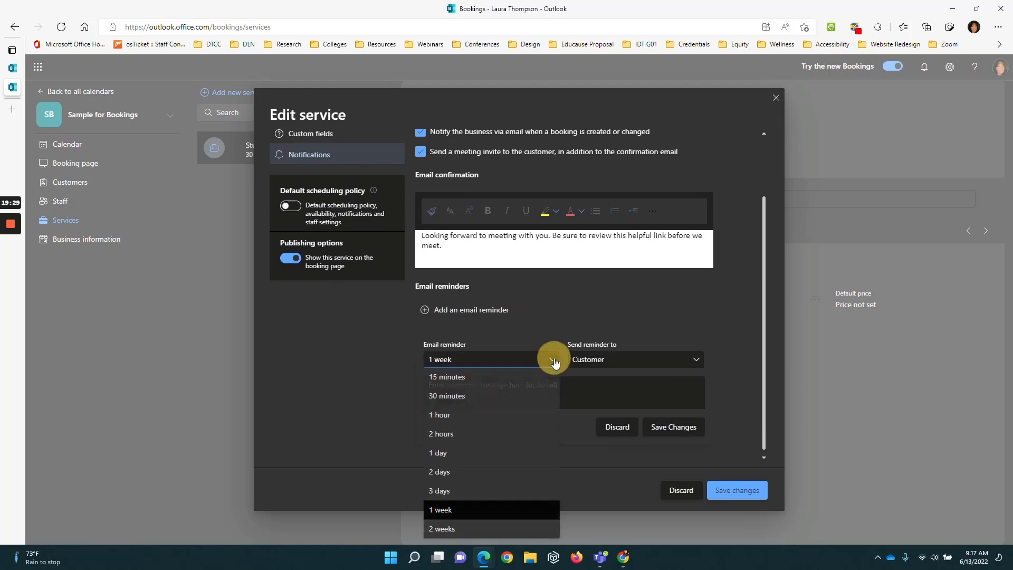
pyautogui.click(438, 414)
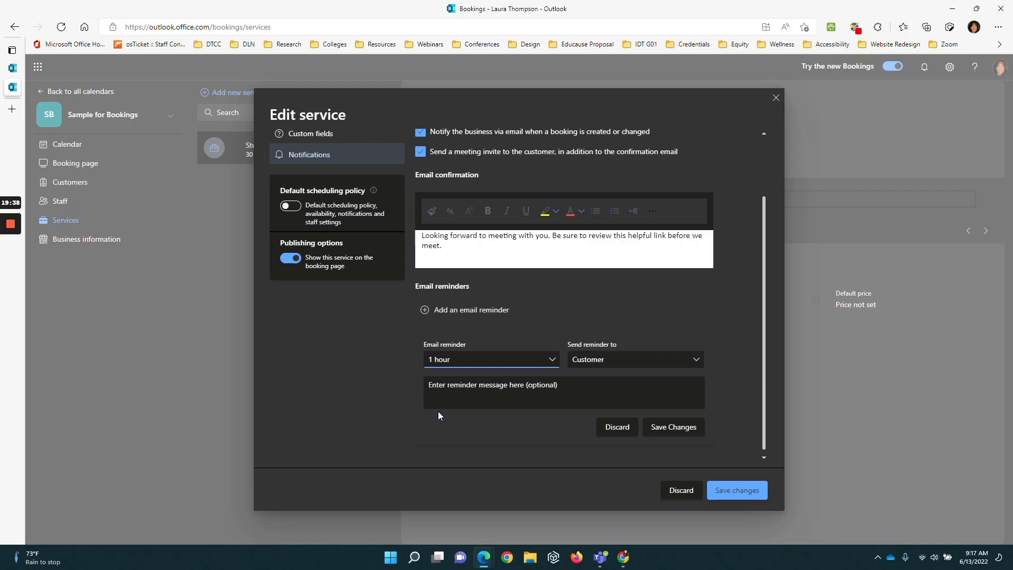
pyautogui.click(553, 361)
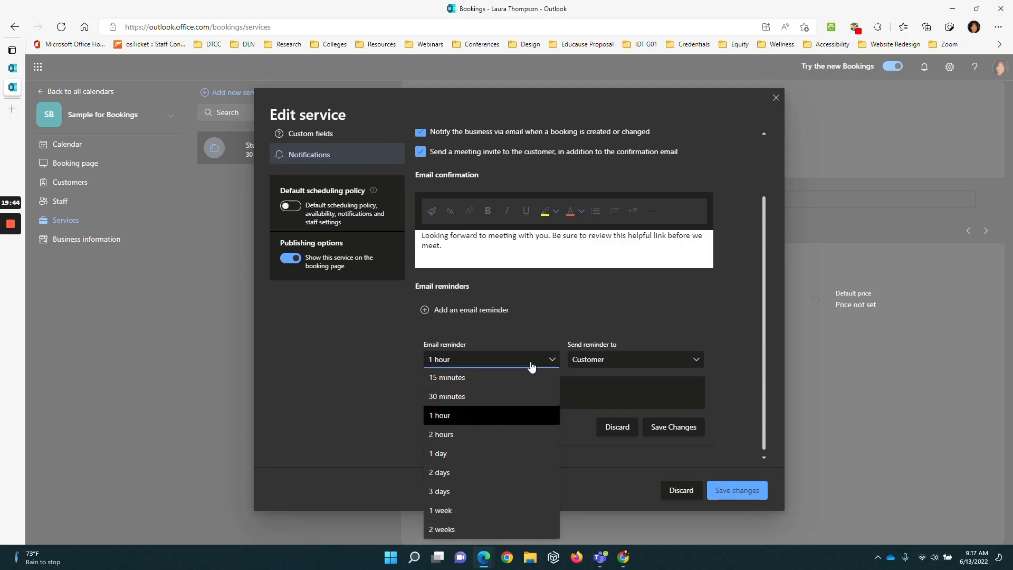
pyautogui.click(555, 361)
# Step: Send the reminder to all attendees with the message "Looking forward to our meeting!" and save the reminder
pyautogui.click(604, 360)
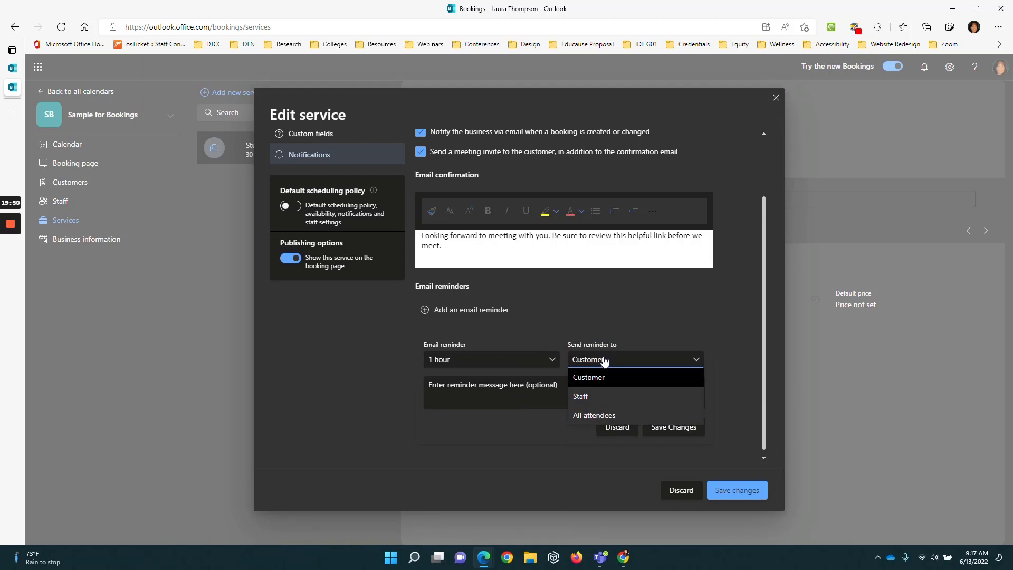
pyautogui.click(579, 414)
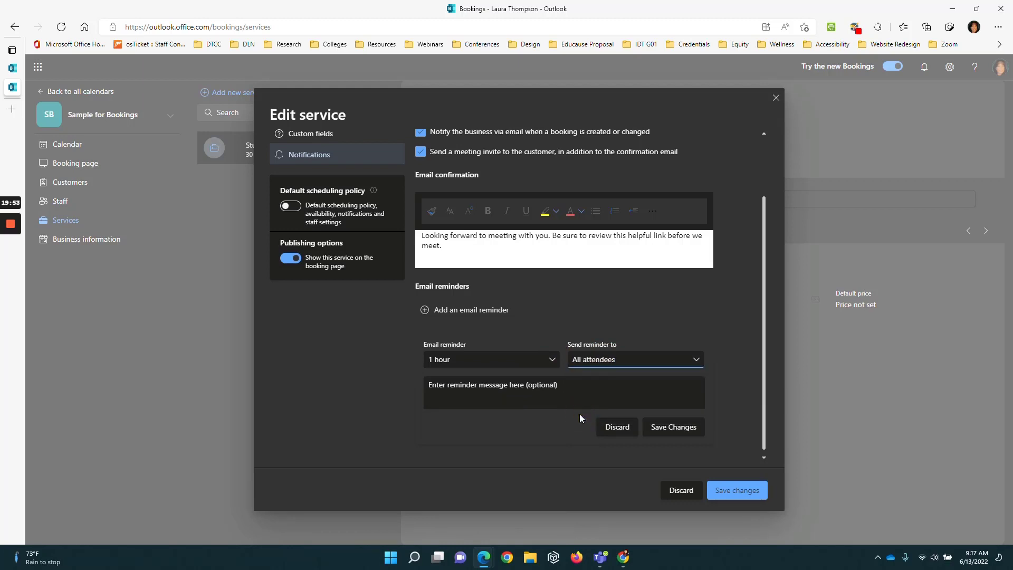
pyautogui.click(513, 387)
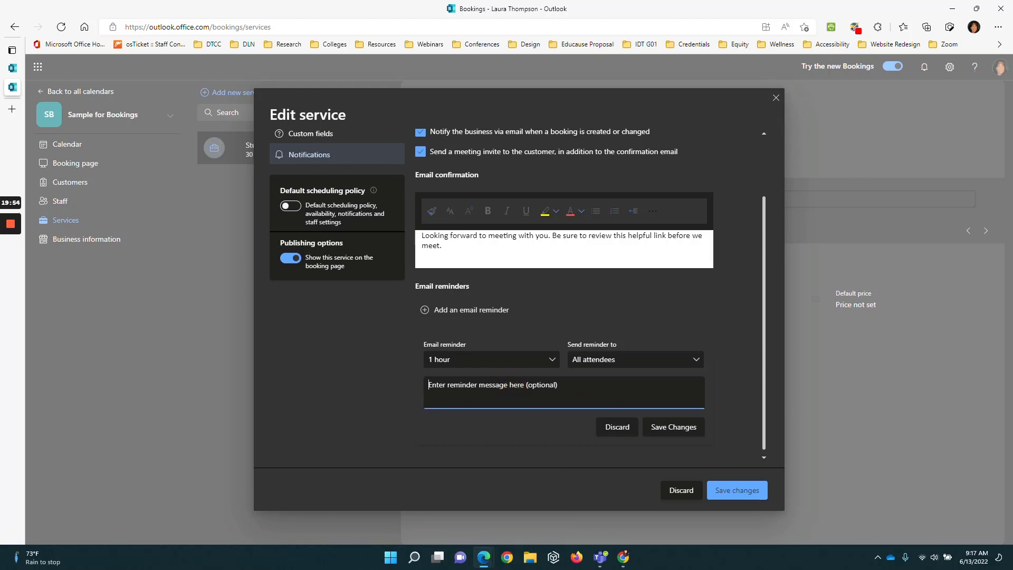
pyautogui.write('Looking forward to our meeting!')
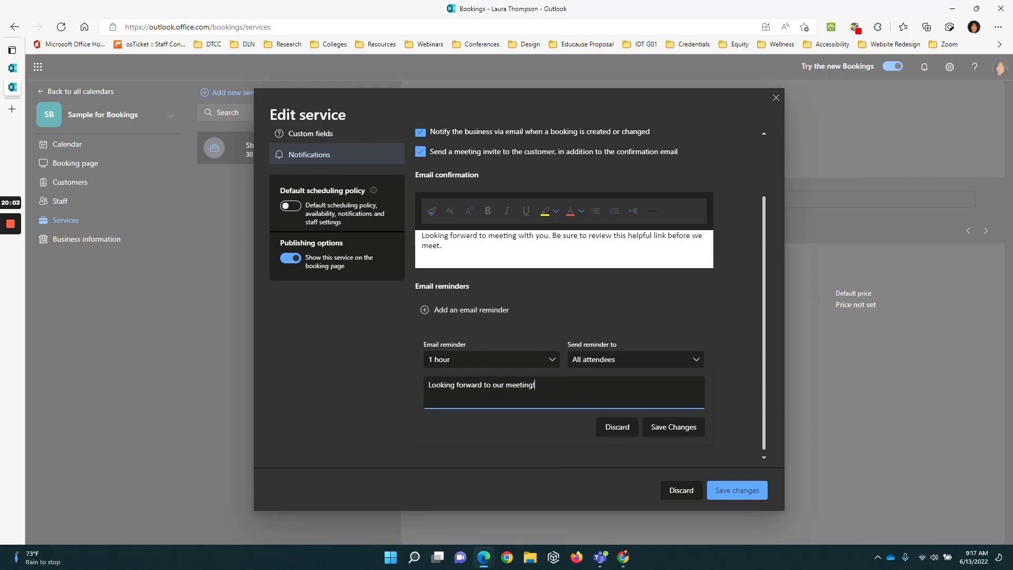
pyautogui.click(668, 425)
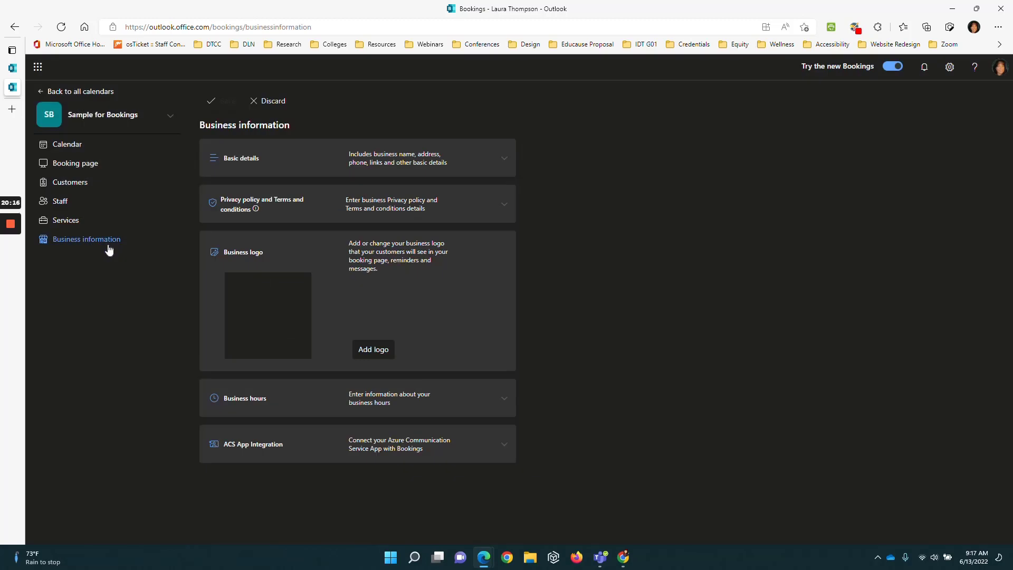
# Step: Review the business information, examining the basic details, privacy policy and terms, logo, business hours and ACS App Integration sections
pyautogui.click(66, 220)
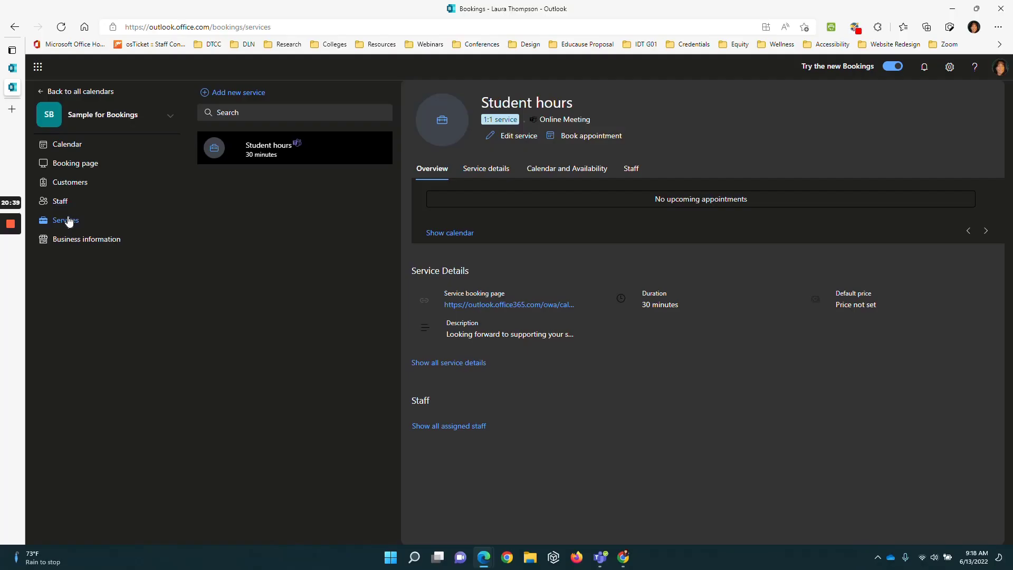
pyautogui.click(55, 242)
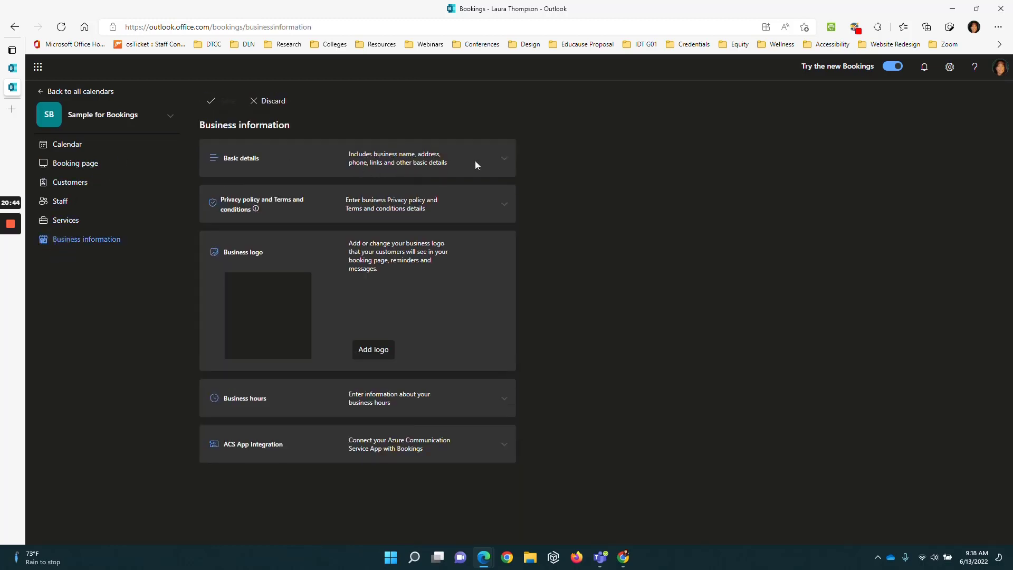
pyautogui.click(503, 161)
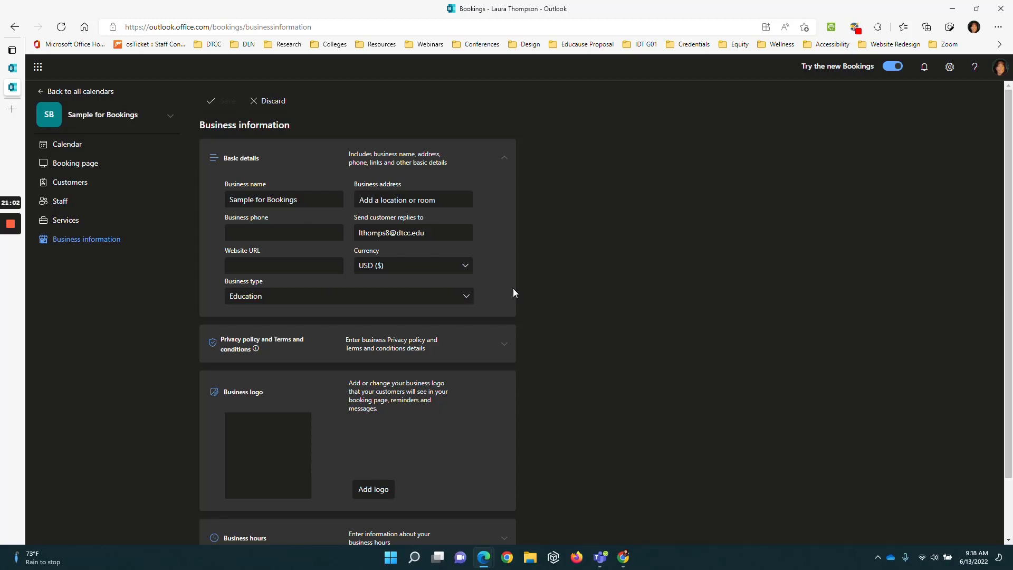
pyautogui.scroll(-2, 513, 288)
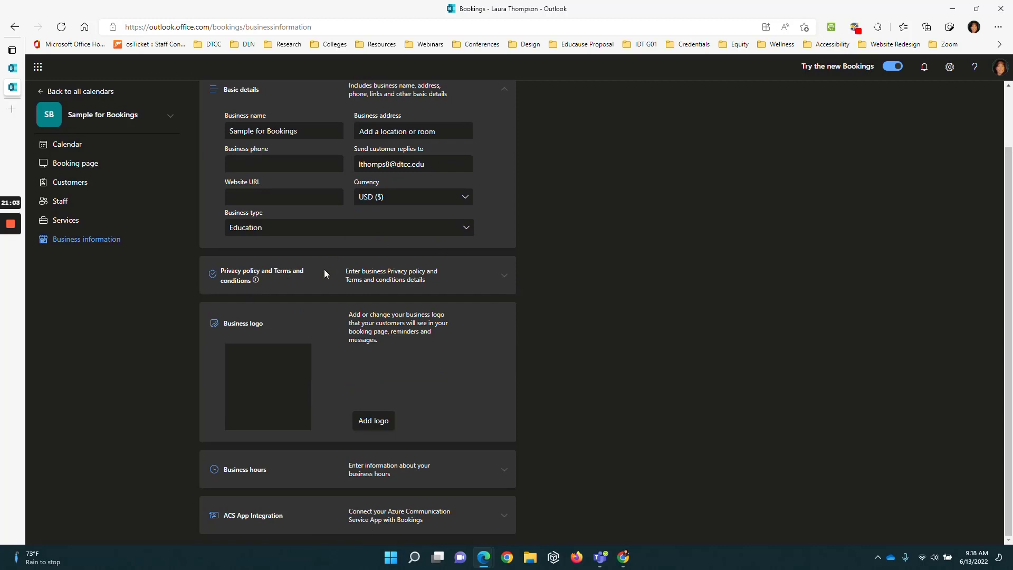
pyautogui.click(505, 275)
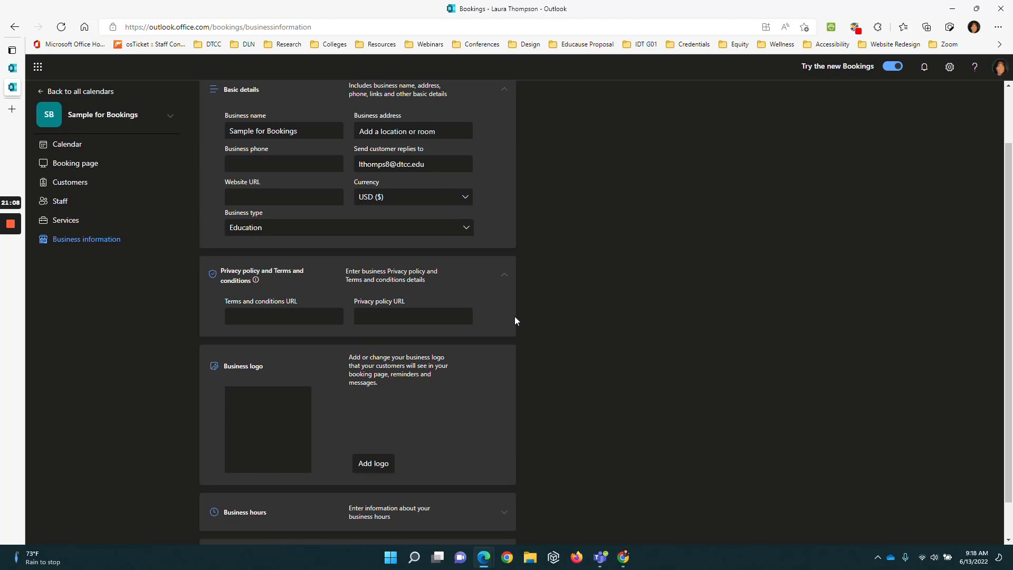
pyautogui.scroll(-1, 515, 317)
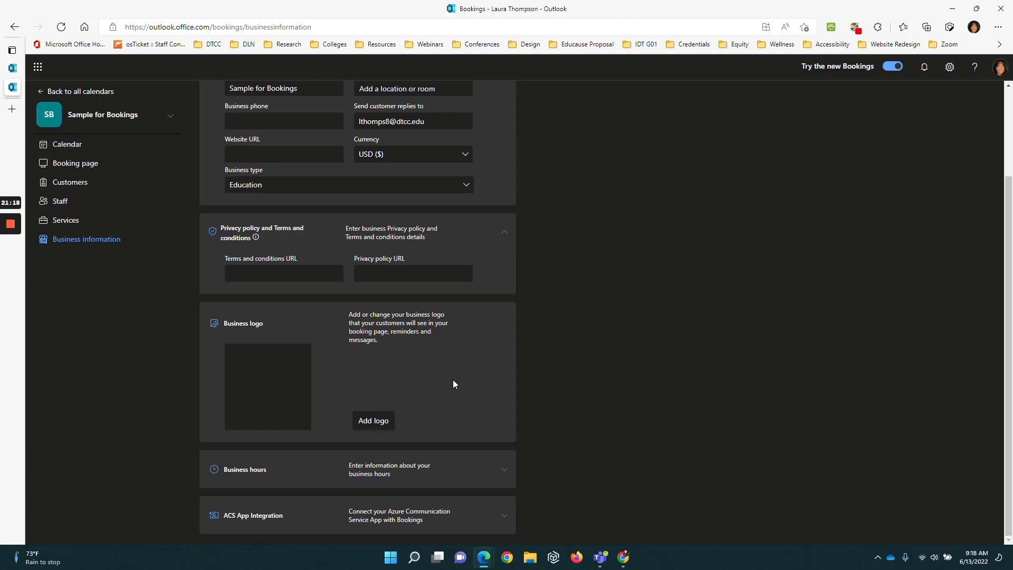
pyautogui.click(503, 469)
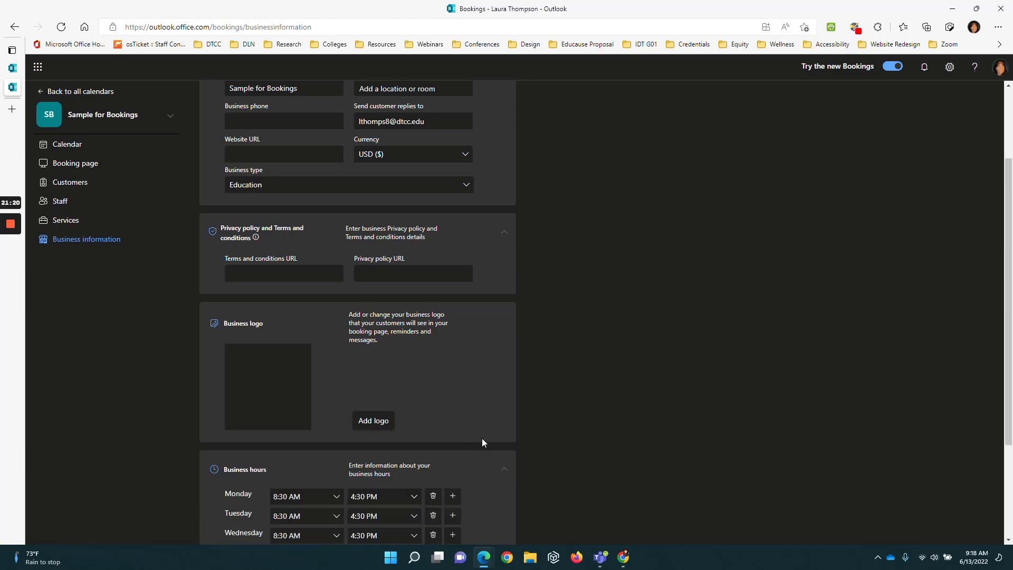
pyautogui.scroll(-3, 482, 437)
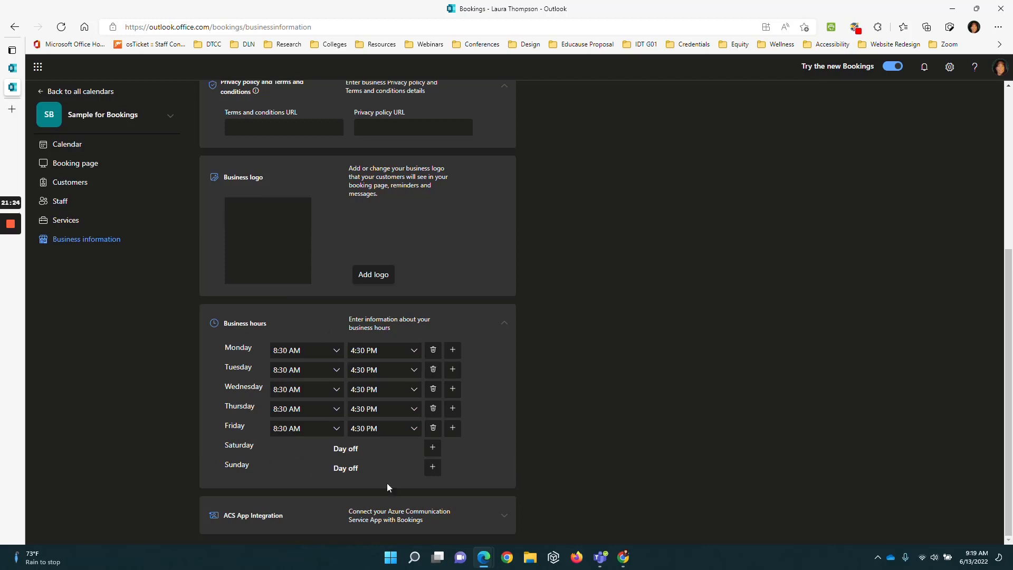
pyautogui.click(505, 522)
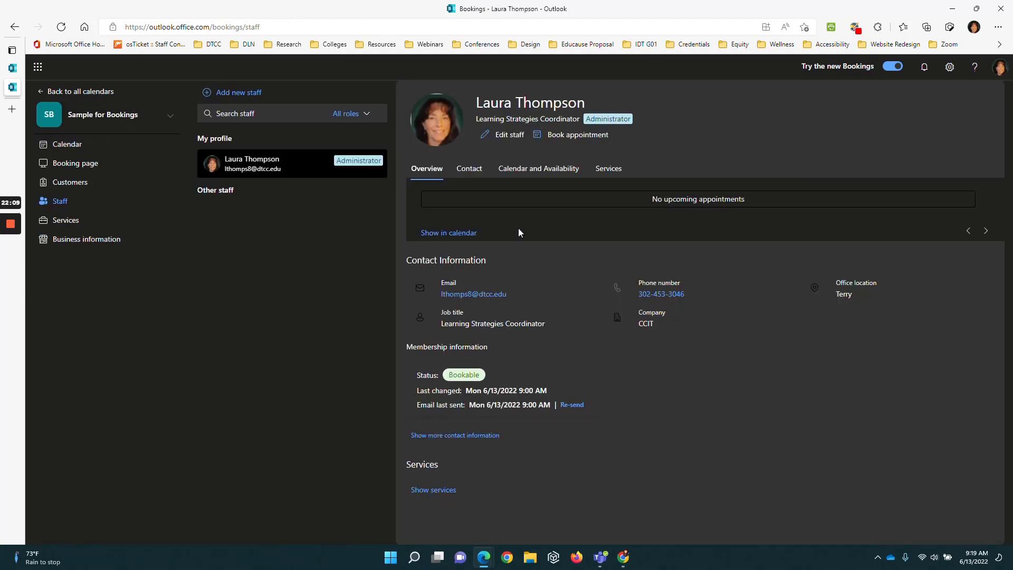
# Step: Start a new Student hours appointment from the staff member's profile and examine its additional customer information and email options
pyautogui.click(593, 136)
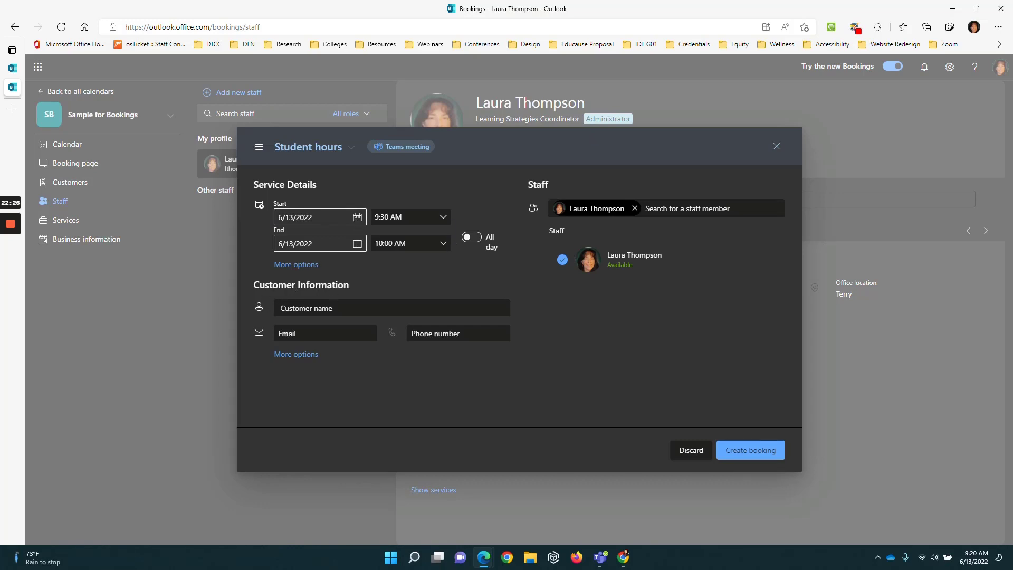
pyautogui.click(294, 353)
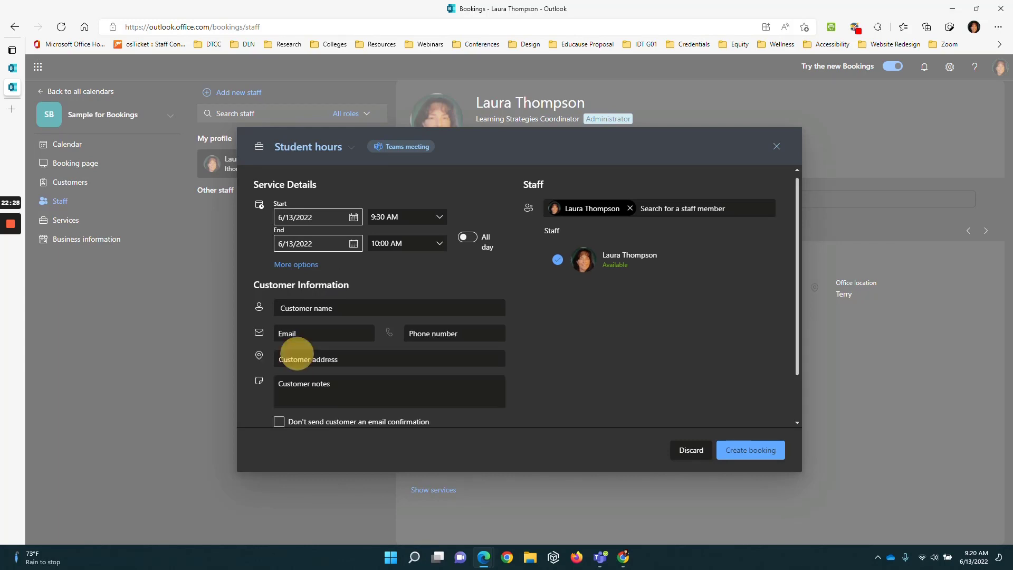
pyautogui.scroll(-1, 495, 401)
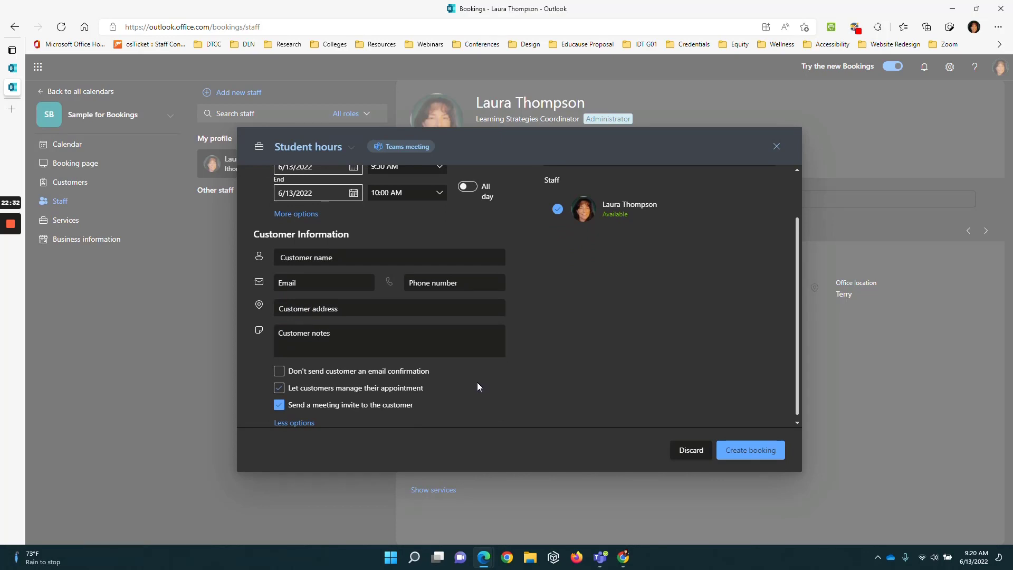
pyautogui.click(401, 376)
pyautogui.click(381, 391)
pyautogui.scroll(1, 643, 372)
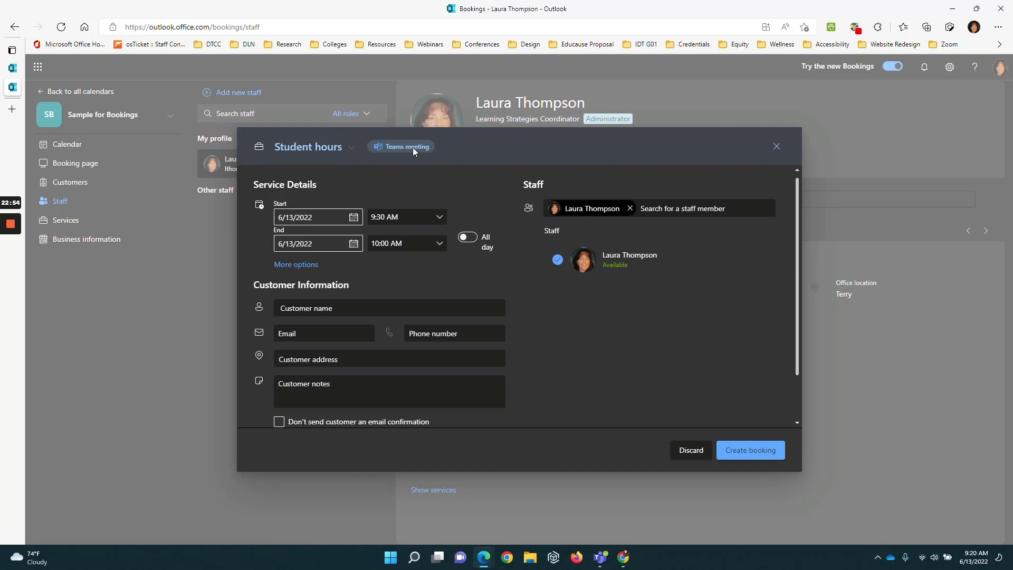
# Step: Close the new appointment form and open the Student hours service for editing to examine its notification settings
pyautogui.click(776, 147)
pyautogui.click(67, 224)
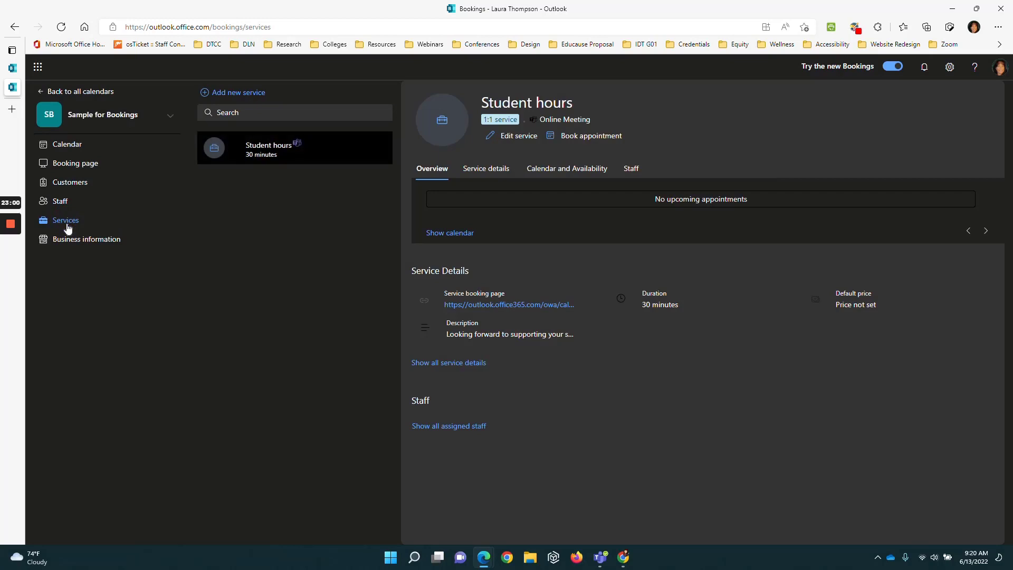
pyautogui.click(516, 137)
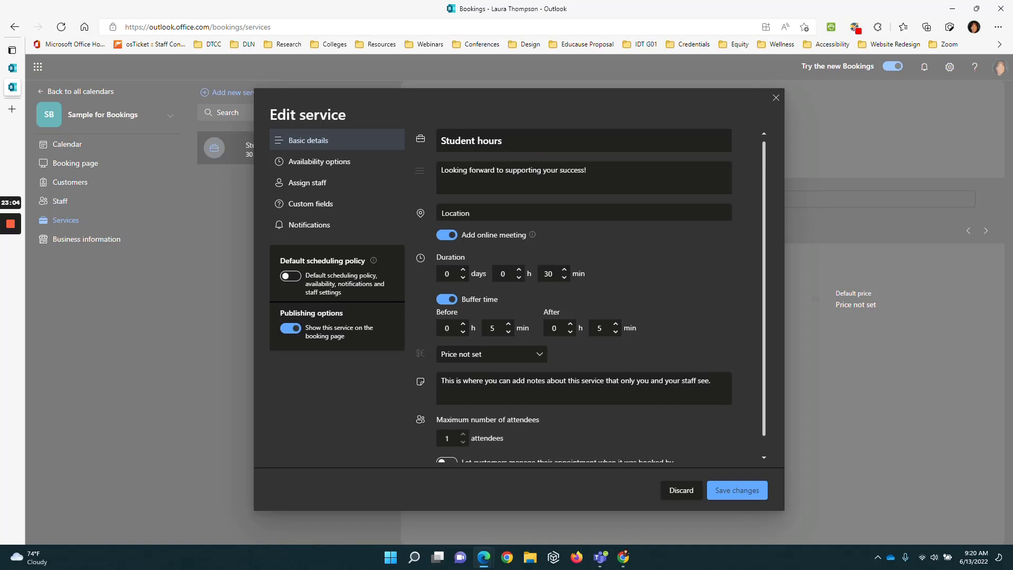
pyautogui.click(312, 225)
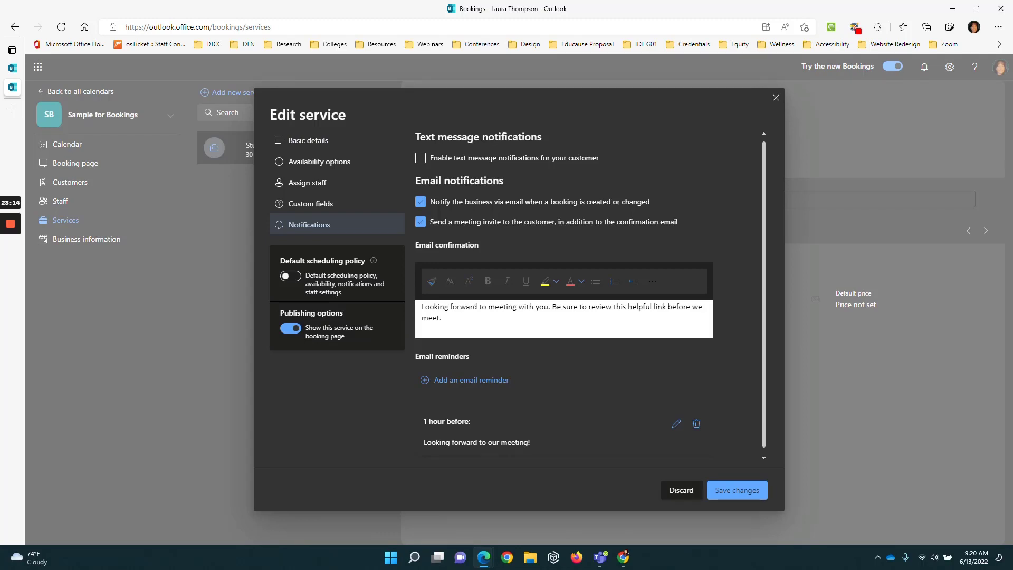
# Step: Try turning off the online meeting option in the Student hours service's basic details and review the service's notifications
pyautogui.click(315, 142)
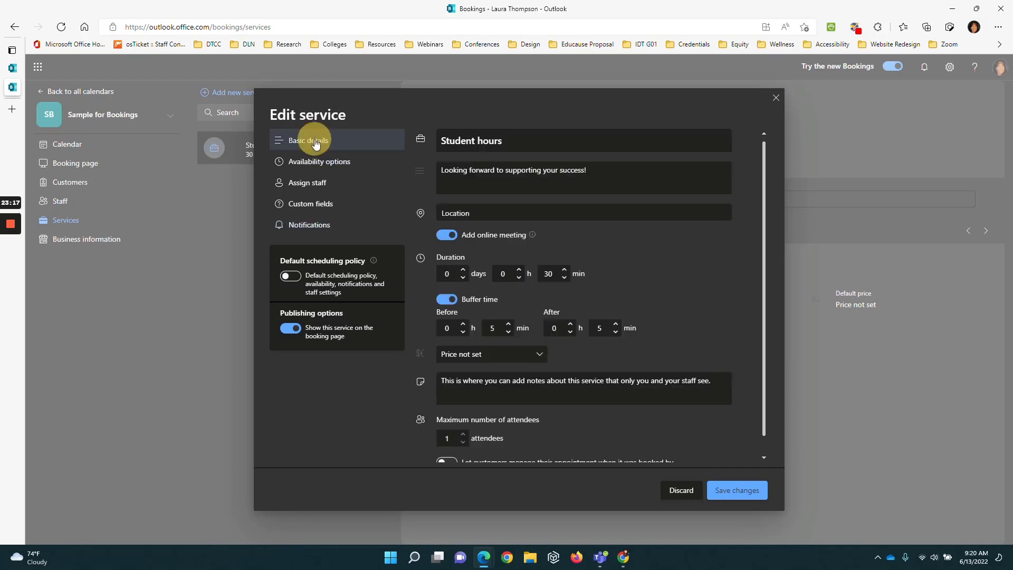
pyautogui.click(445, 239)
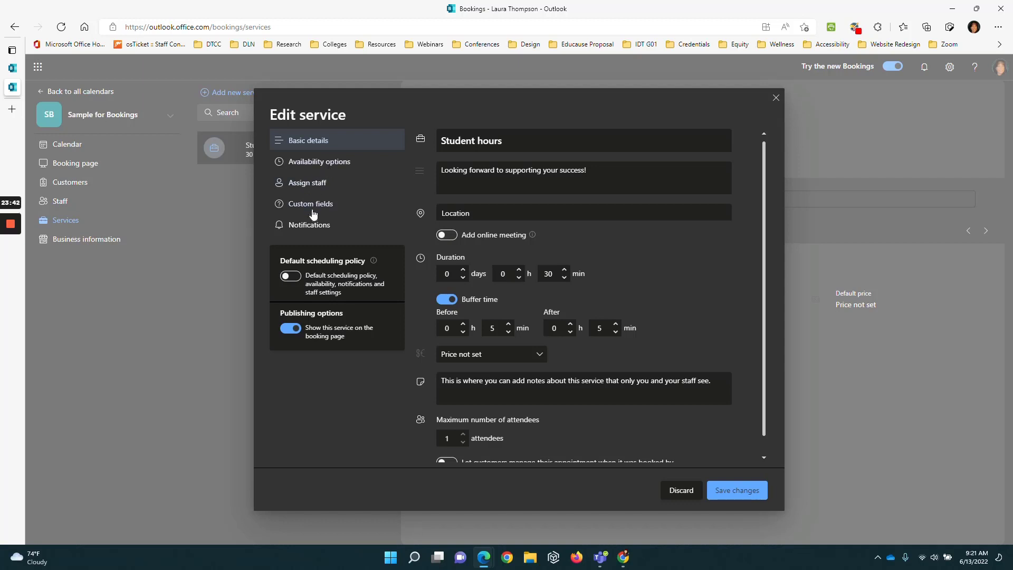
pyautogui.click(310, 227)
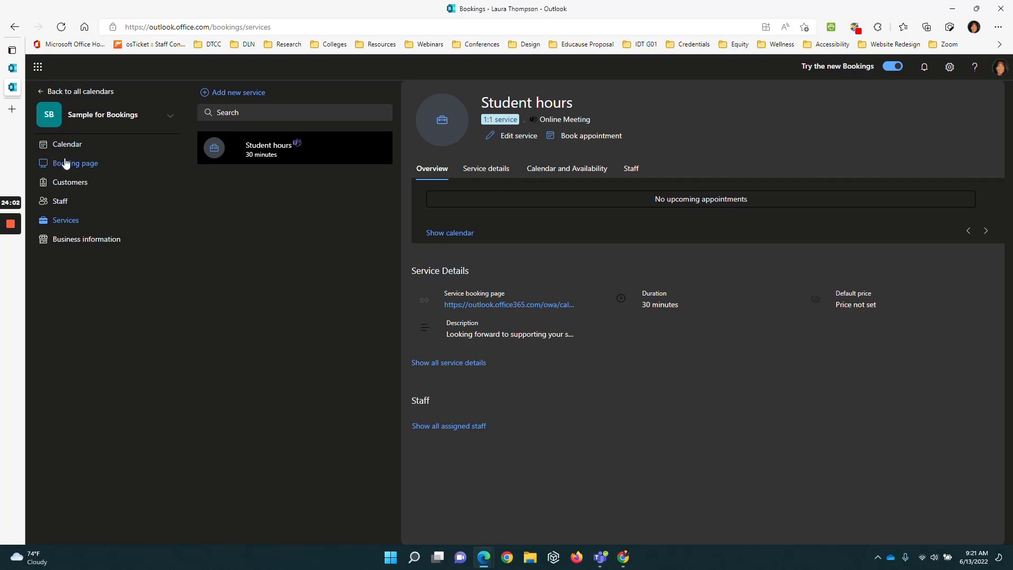
# Step: Copy the booking page's link, then preview the email draft that shares it and close the draft without sending
pyautogui.click(64, 162)
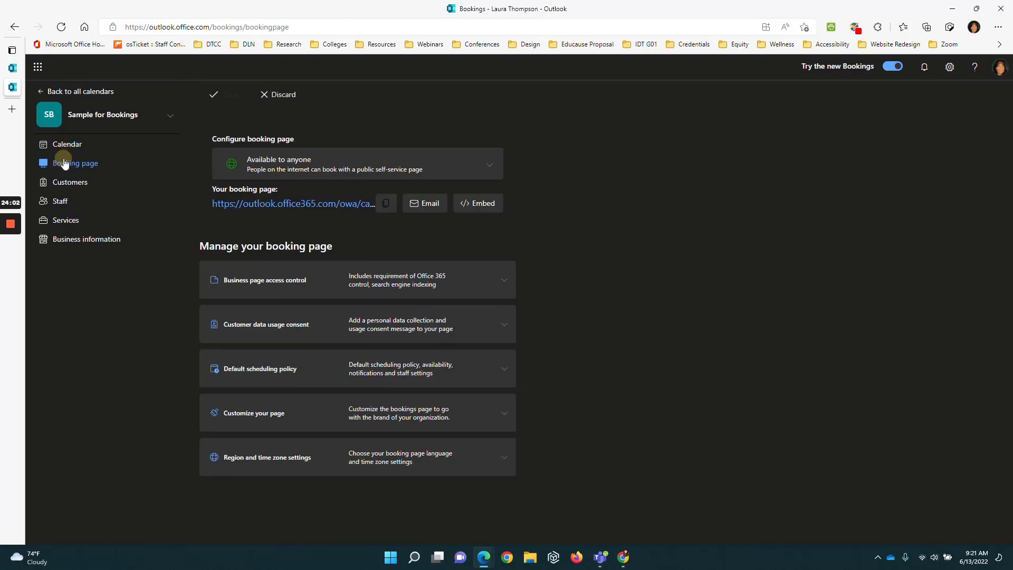
pyautogui.click(386, 208)
pyautogui.click(427, 206)
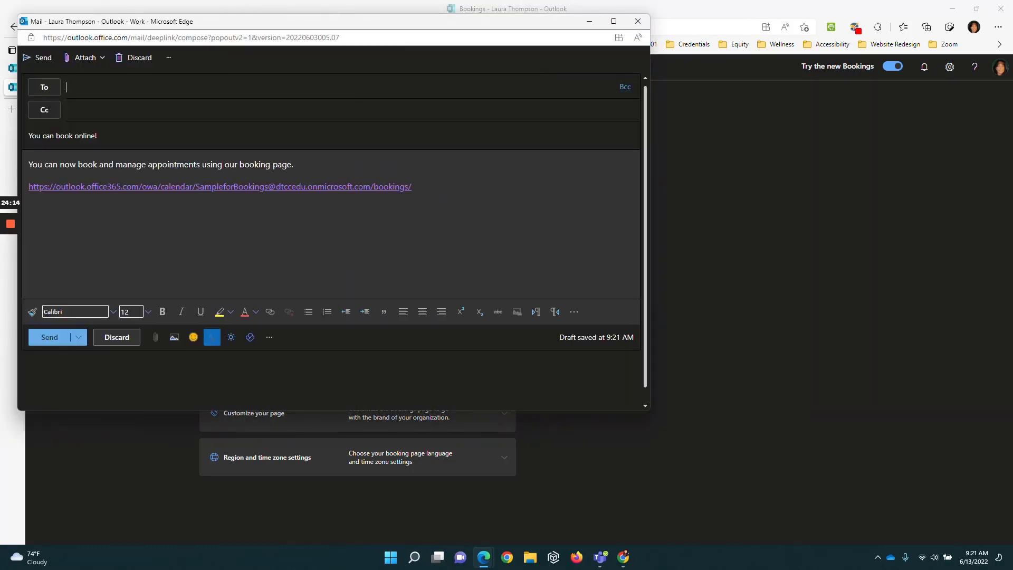
pyautogui.click(638, 22)
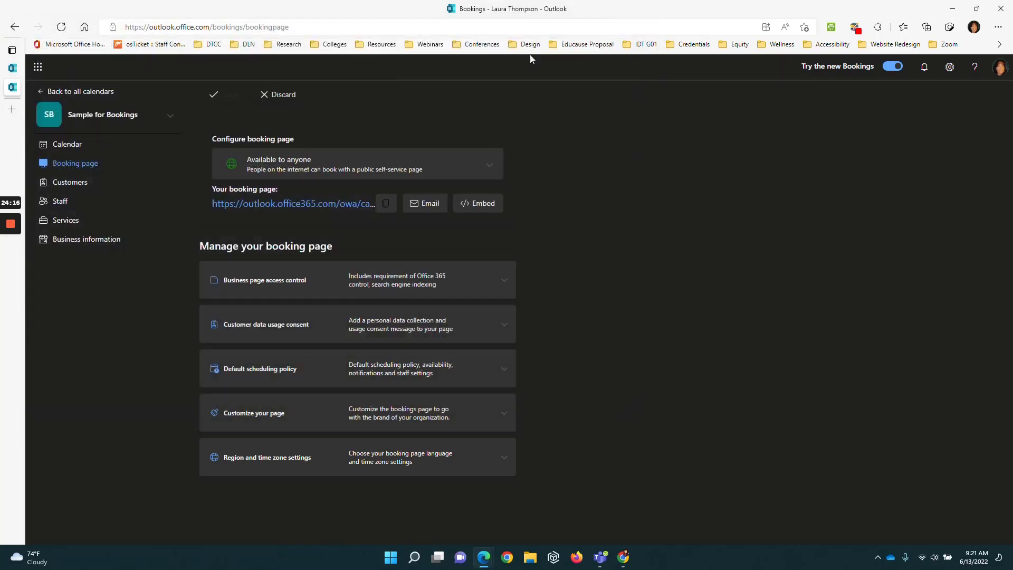
# Step: Copy the booking page's link again and examine its embed code in both the Link and IFrame formats
pyautogui.click(381, 206)
pyautogui.click(476, 207)
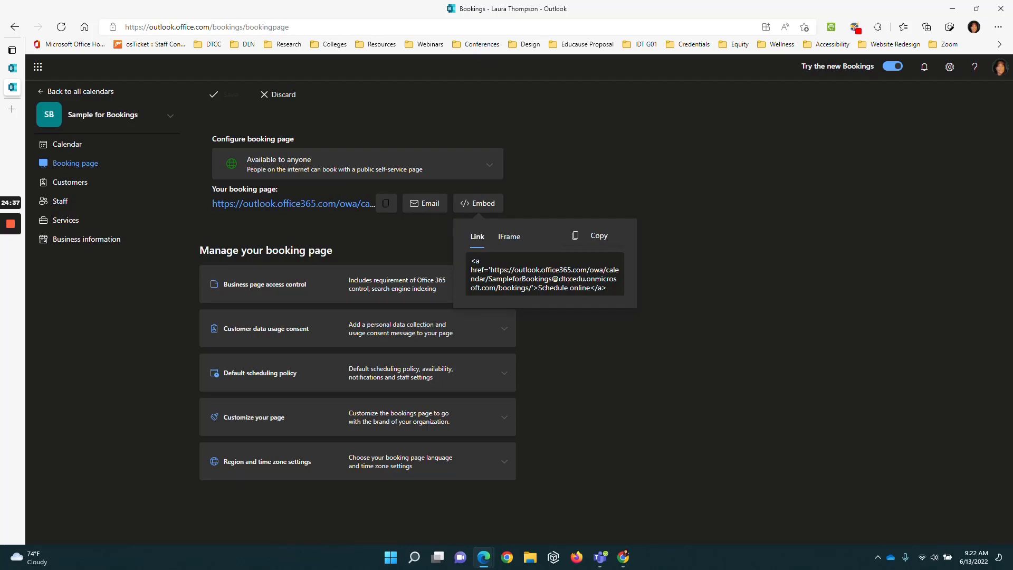
pyautogui.click(512, 240)
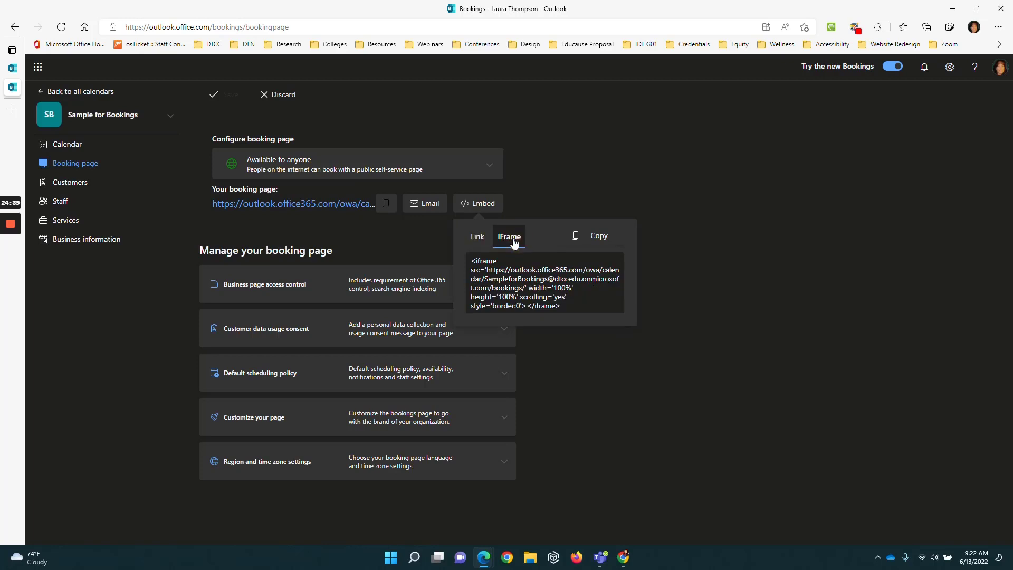